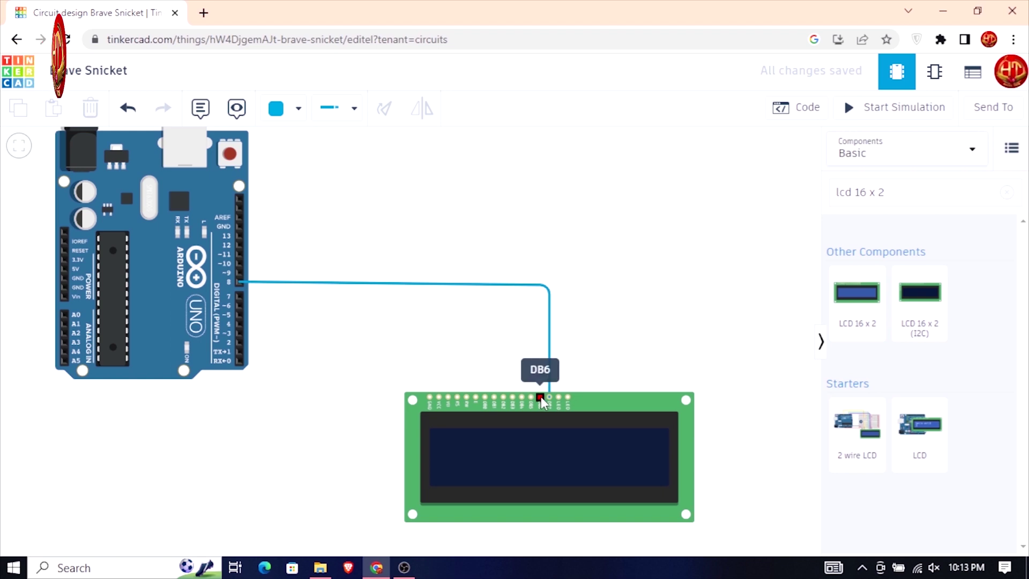
# Wire the LCD's DB6 pin to Arduino pin 3 and straighten the bends of the DB6 and DB7 wires.
pyautogui.click(541, 339)
pyautogui.click(240, 333)
pyautogui.moveTo(541, 339); pyautogui.dragTo(539, 333)
pyautogui.click(549, 284)
pyautogui.moveTo(549, 285); pyautogui.dragTo(549, 281)
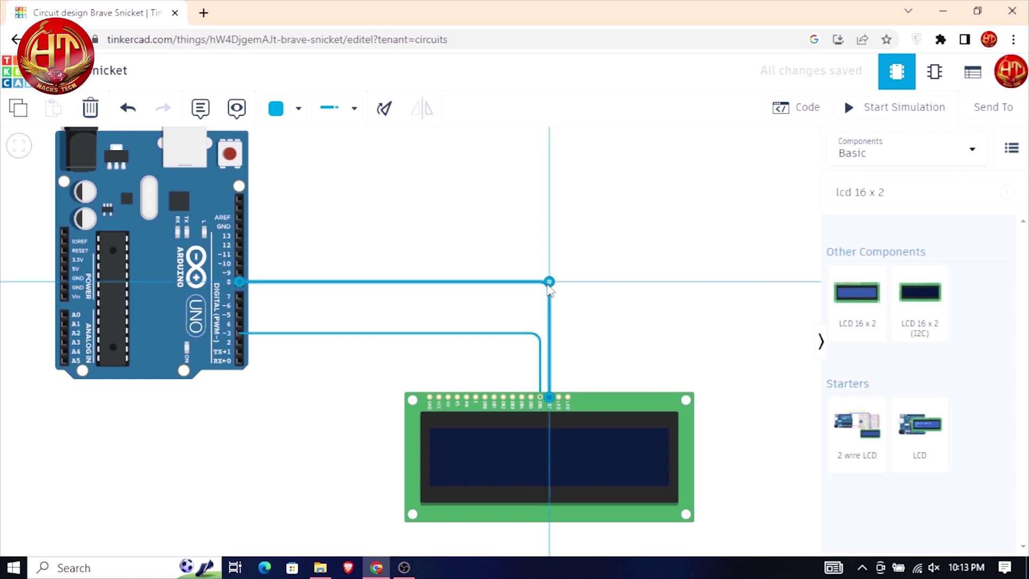
pyautogui.click(558, 308)
# Wire the LCD's DB5 pin to Arduino pin 4 and its DB4 pin to Arduino pin 5 in blue.
pyautogui.click(530, 398)
pyautogui.click(531, 324)
pyautogui.click(239, 324)
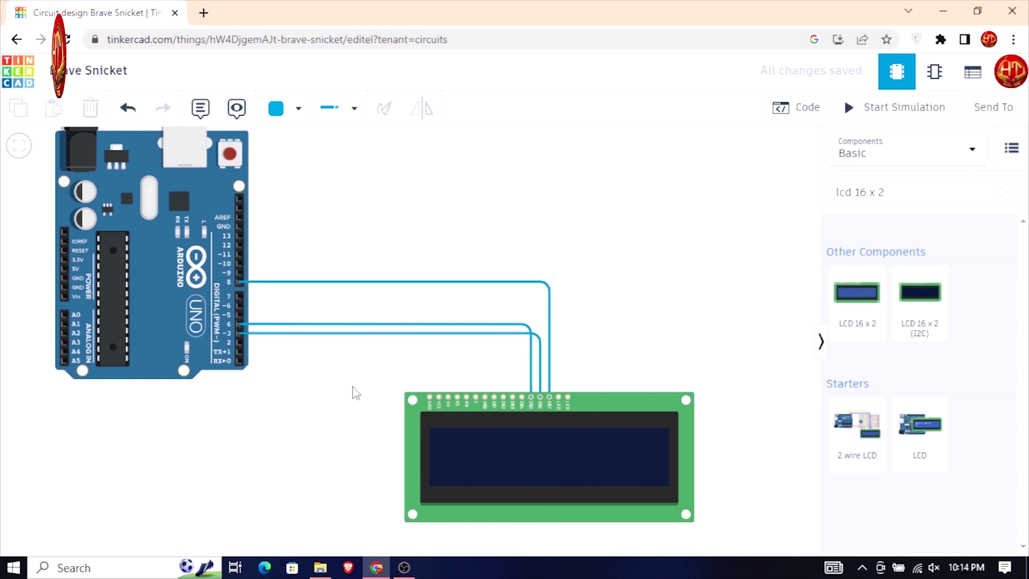
pyautogui.click(522, 399)
pyautogui.click(240, 315)
# Connect the LCD's register select (RS) pin to Arduino pin 12 with an orange wire.
pyautogui.click(298, 109)
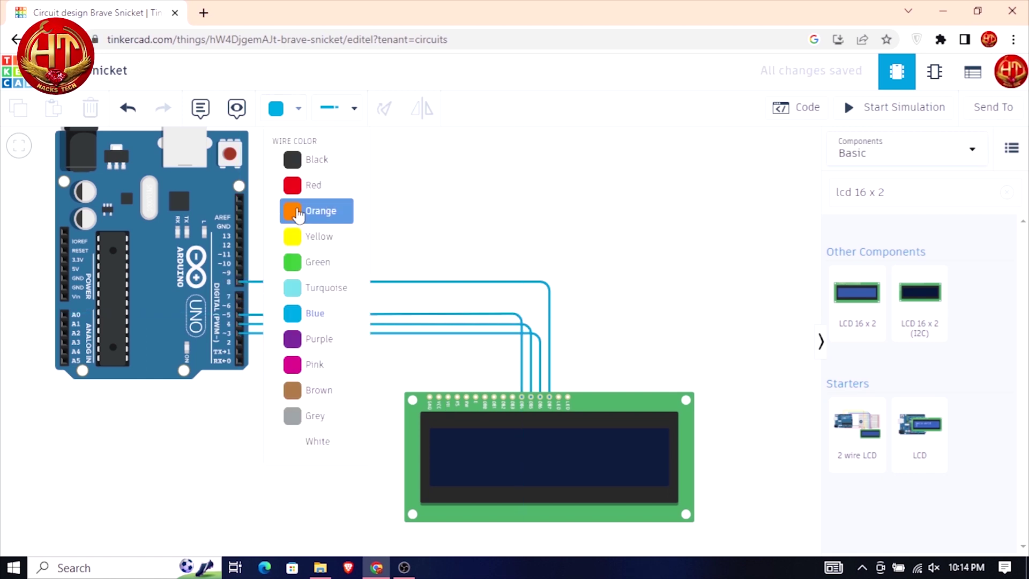
pyautogui.click(298, 211)
pyautogui.click(457, 399)
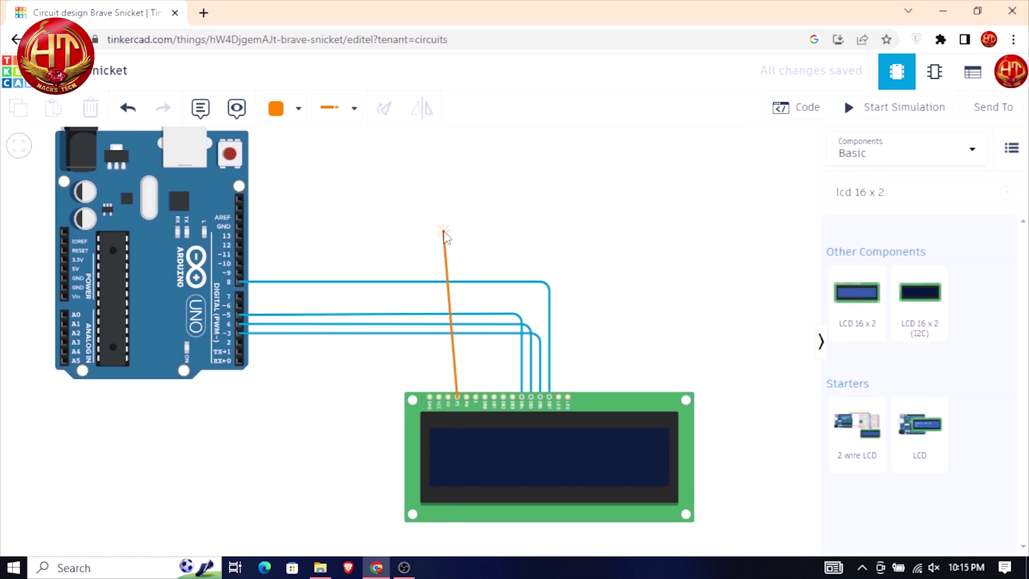
pyautogui.click(454, 244)
pyautogui.click(240, 245)
# Connect the LCD's enable (E) pin to Arduino pin 11 with a yellow wire.
pyautogui.click(298, 109)
pyautogui.click(317, 235)
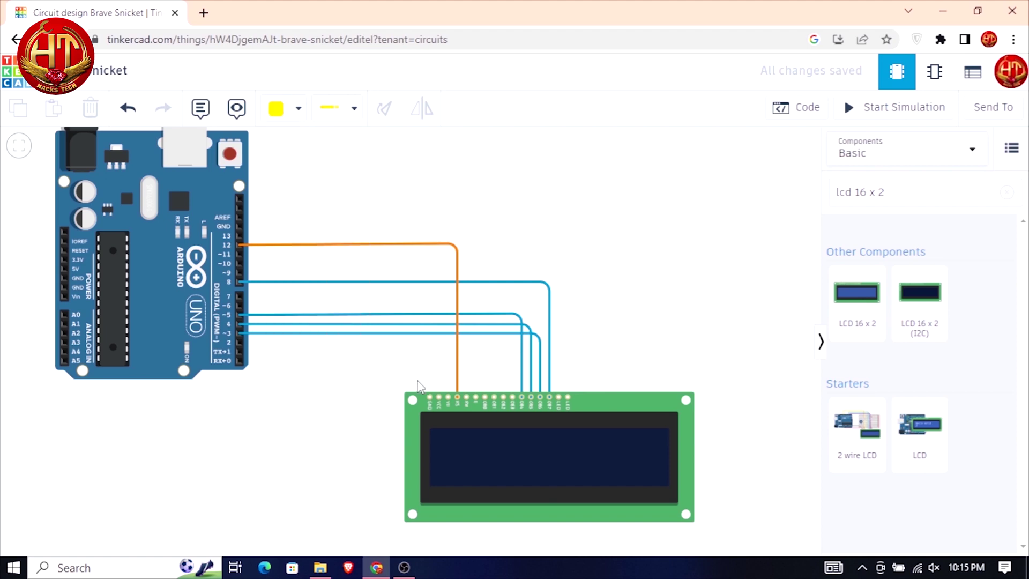
pyautogui.click(475, 398)
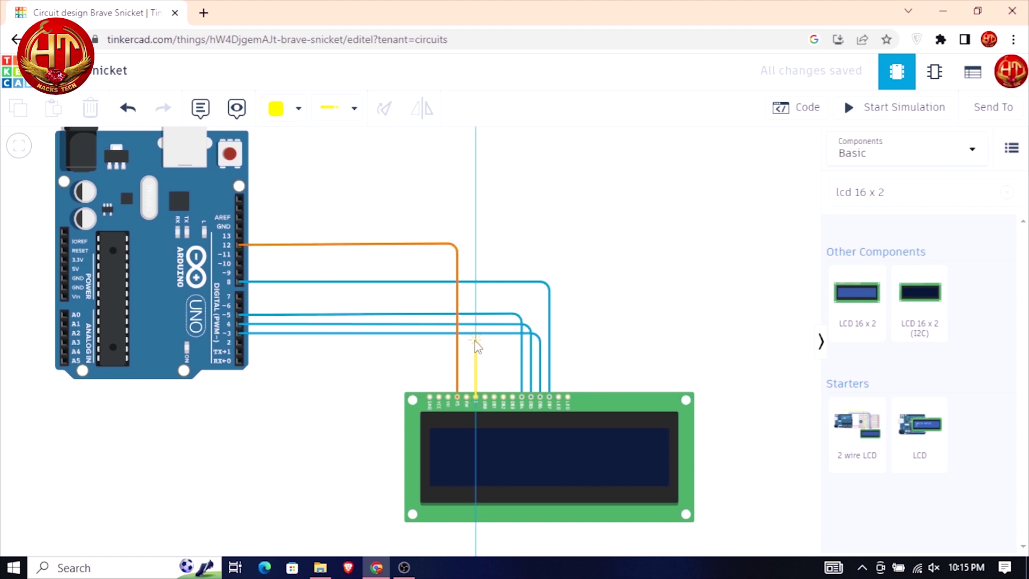
pyautogui.click(475, 253)
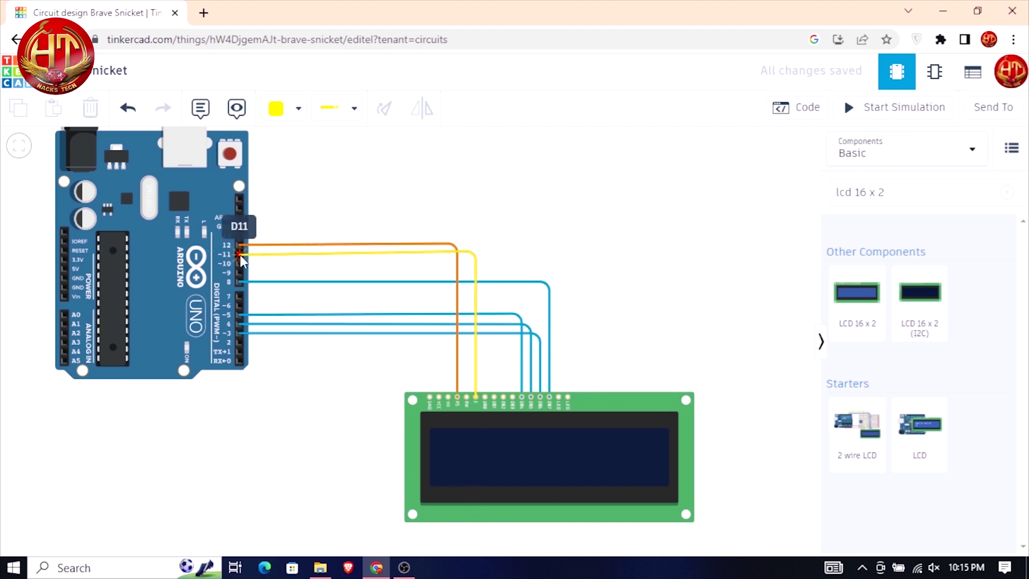
pyautogui.click(239, 253)
pyautogui.click(492, 262)
# Connect the Arduino's power-side GND to the LCD's GND pin with a black wire routed around beneath the board.
pyautogui.click(298, 109)
pyautogui.click(312, 159)
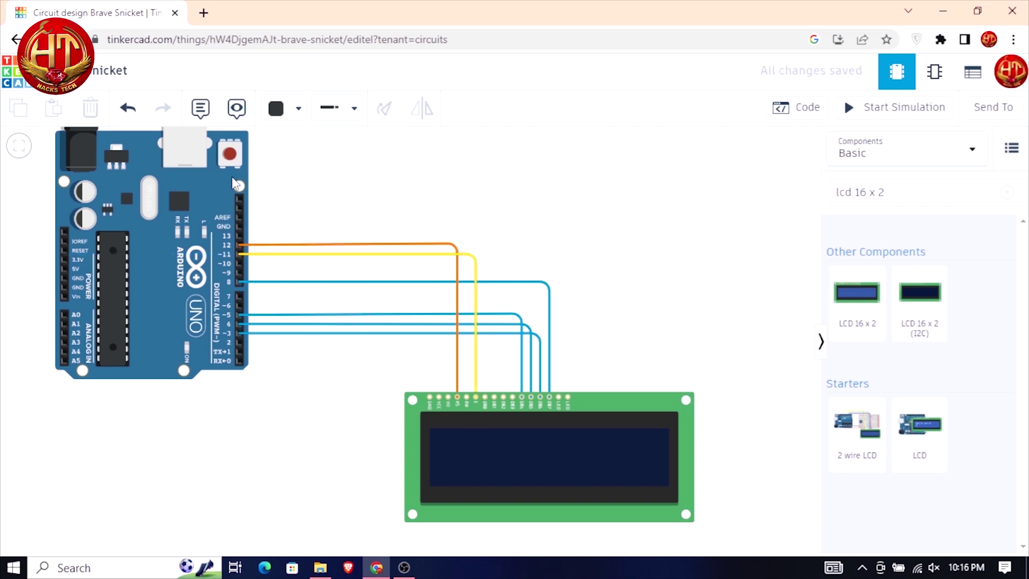
pyautogui.click(64, 290)
pyautogui.click(41, 289)
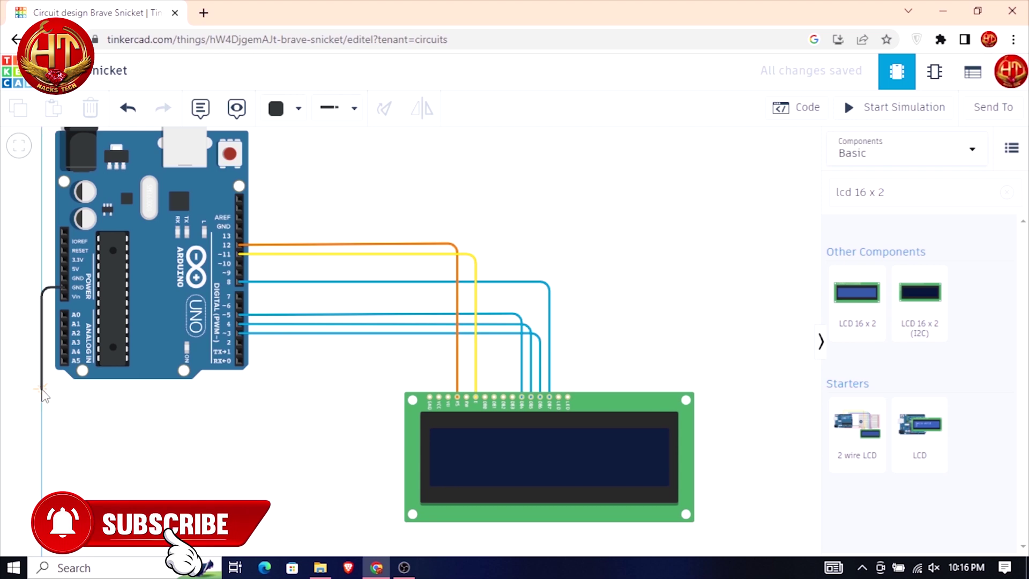
pyautogui.click(42, 386)
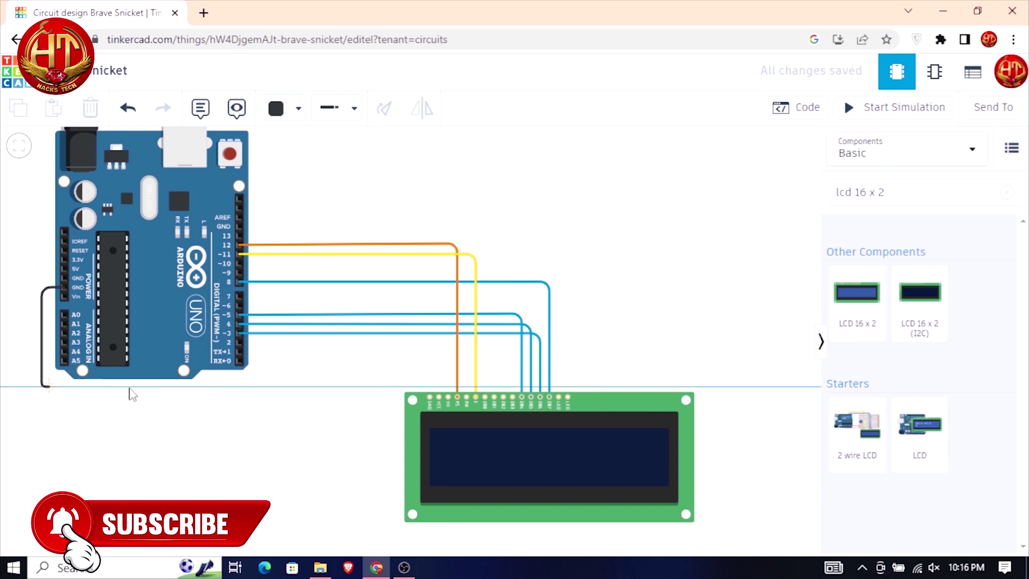
pyautogui.click(429, 387)
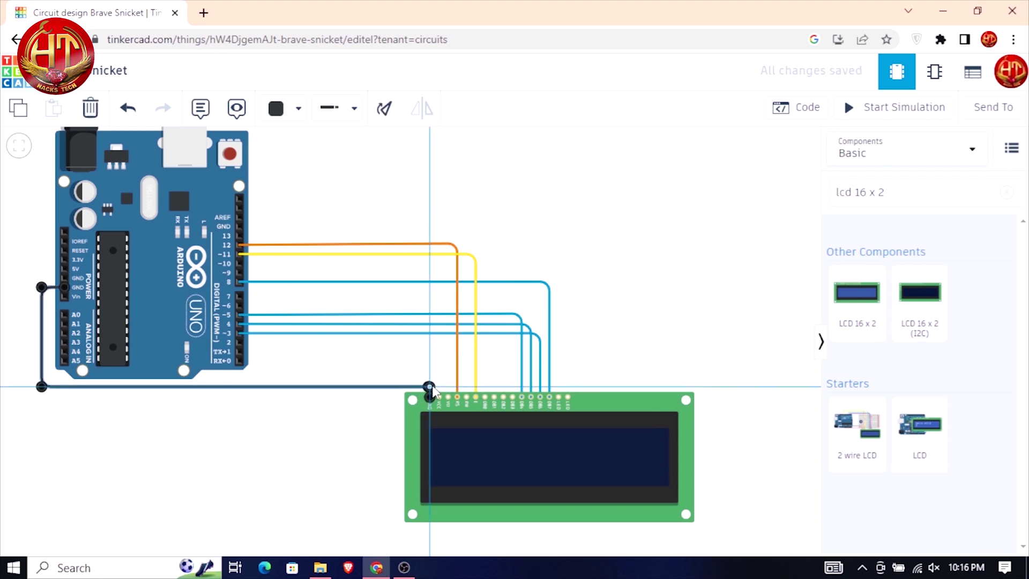
pyautogui.click(375, 424)
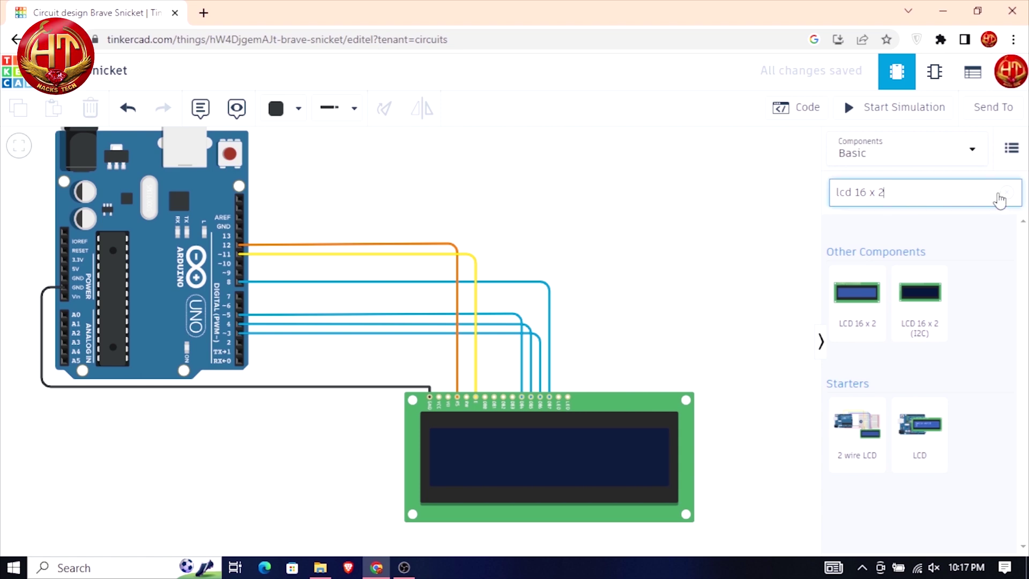
# Clear the component search, place a resistor above the LCD's V0 pin and wire its lower terminal to V0.
pyautogui.click(1006, 192)
pyautogui.moveTo(862, 258); pyautogui.dragTo(449, 368)
pyautogui.click(450, 369)
pyautogui.click(436, 364)
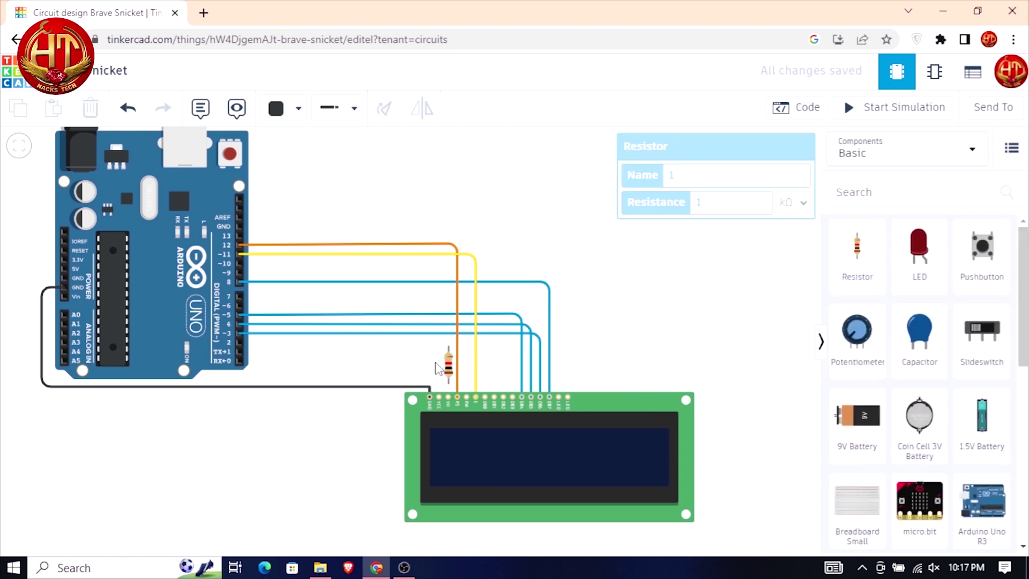
pyautogui.click(449, 382)
pyautogui.click(448, 398)
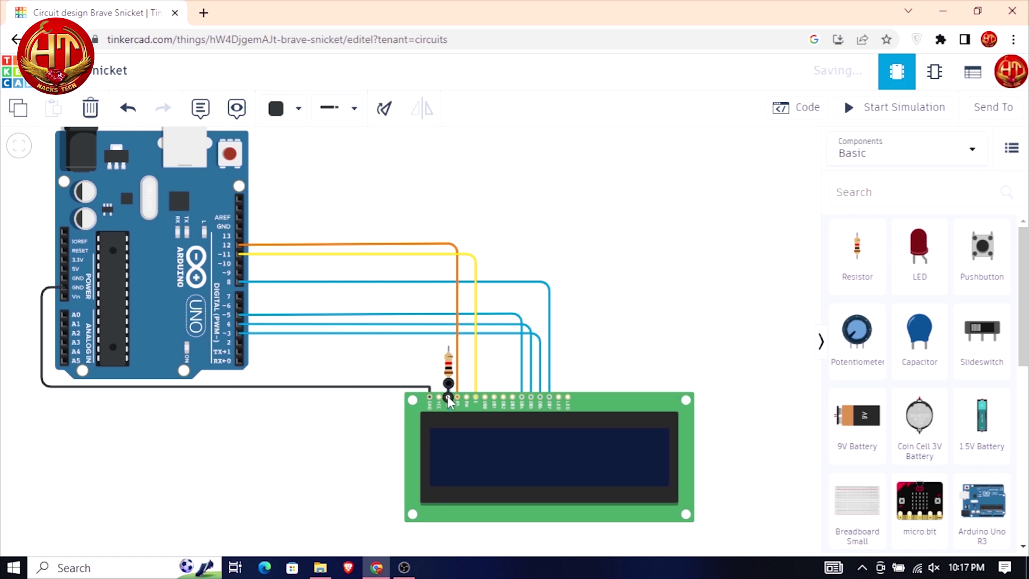
# Connect the LCD's GND pin in black to the resistor's upper terminal and from there to the Read/Write pin.
pyautogui.click(430, 396)
pyautogui.moveTo(430, 346); pyautogui.dragTo(448, 354)
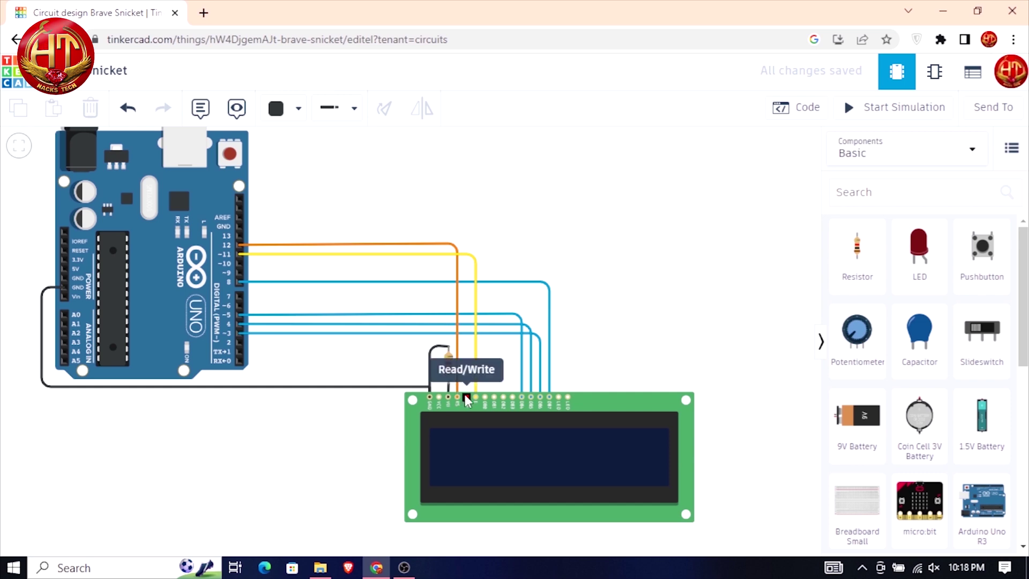
pyautogui.click(449, 349)
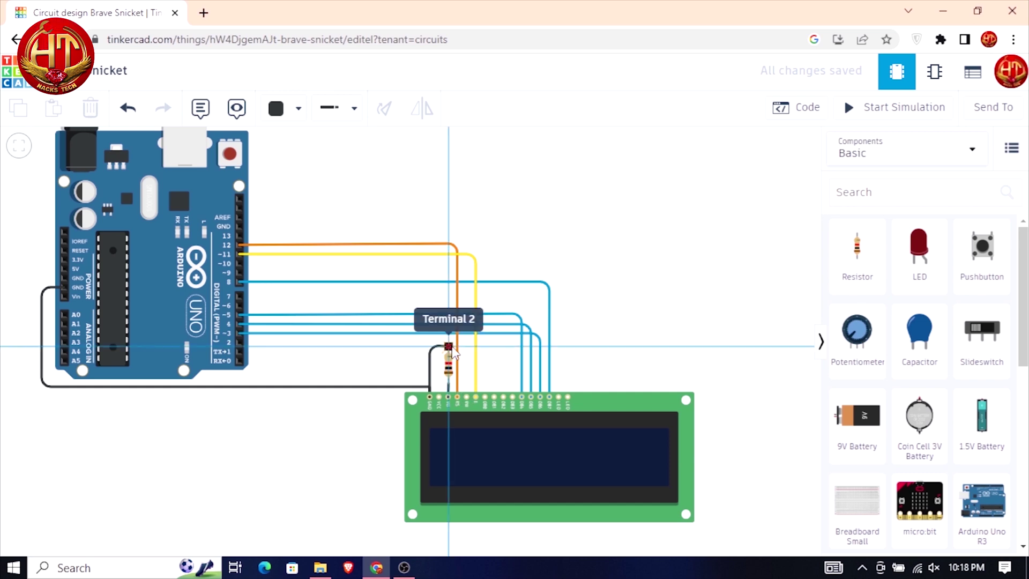
pyautogui.click(468, 399)
# Connect the Arduino's GND beside pin 13 to the LCD's last LED pin in black, and open the resistor's properties.
pyautogui.click(240, 225)
pyautogui.click(577, 230)
pyautogui.click(571, 398)
pyautogui.moveTo(579, 230); pyautogui.dragTo(571, 230)
pyautogui.click(584, 235)
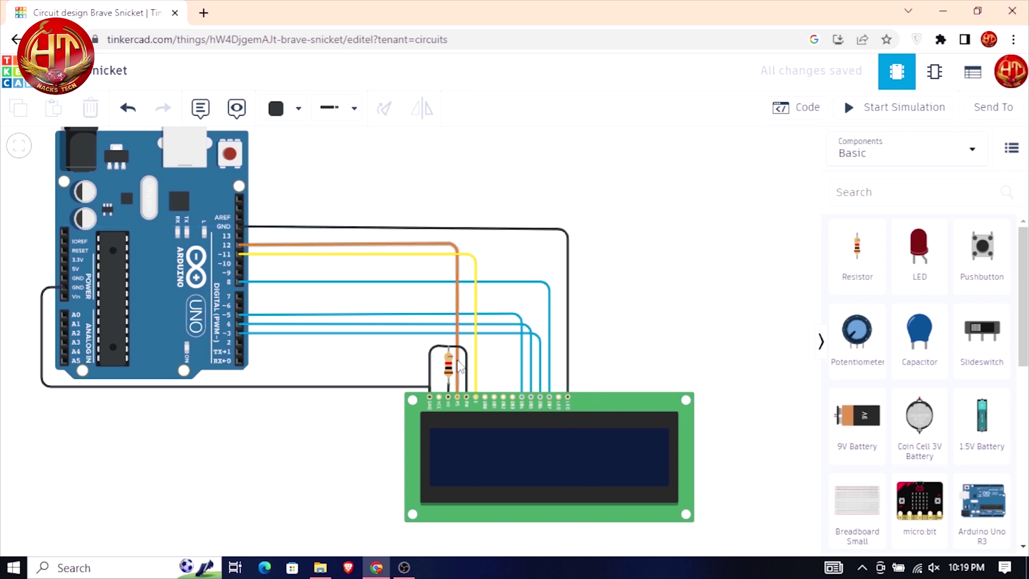
pyautogui.click(448, 367)
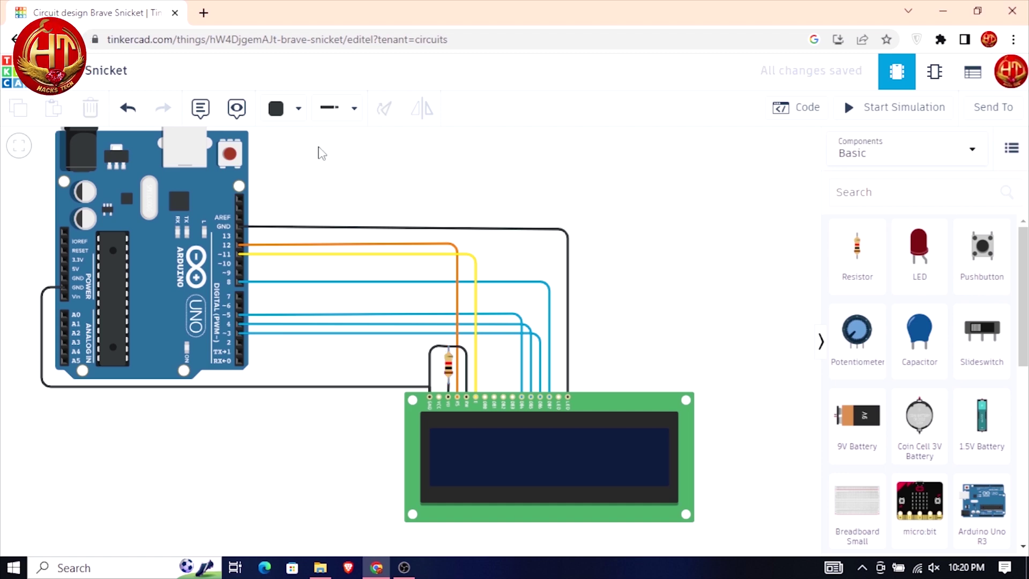
# Connect the LCD's power (VCC) pin to the Arduino's 5V pin with a red wire routed around the black GND wire.
pyautogui.click(276, 108)
pyautogui.click(309, 184)
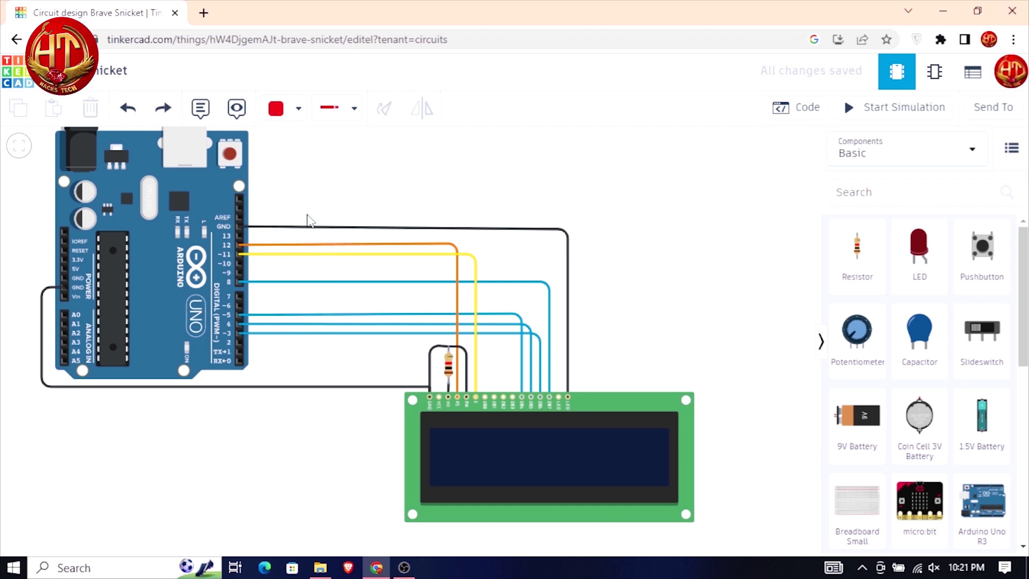
pyautogui.click(439, 375)
pyautogui.click(387, 375)
pyautogui.click(388, 400)
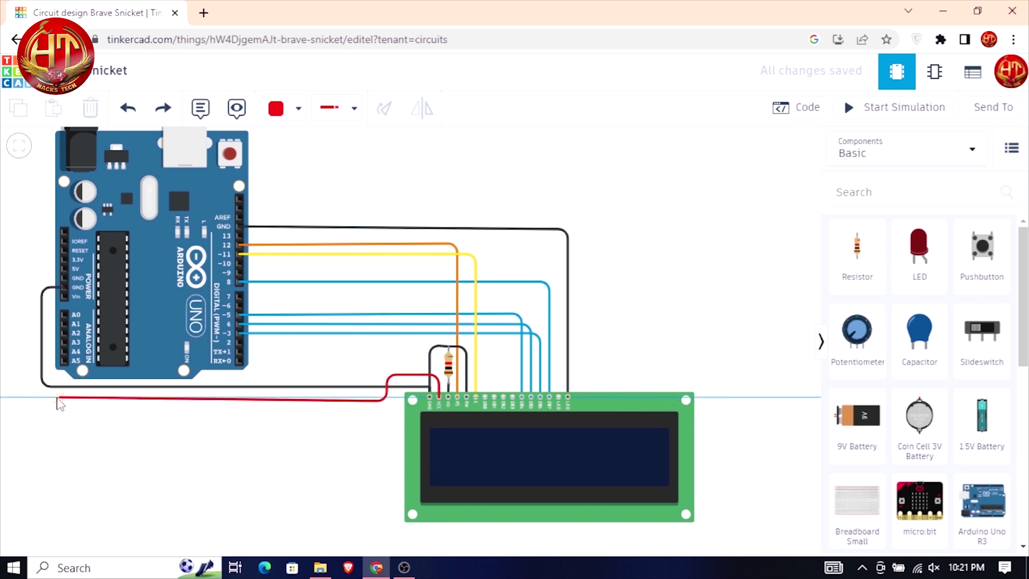
pyautogui.click(30, 399)
pyautogui.click(30, 269)
pyautogui.click(64, 269)
pyautogui.click(765, 310)
# Place a second resistor above the LCD's first LED pin, enter a resistance of 20 and change its unit.
pyautogui.moveTo(854, 259); pyautogui.dragTo(560, 370)
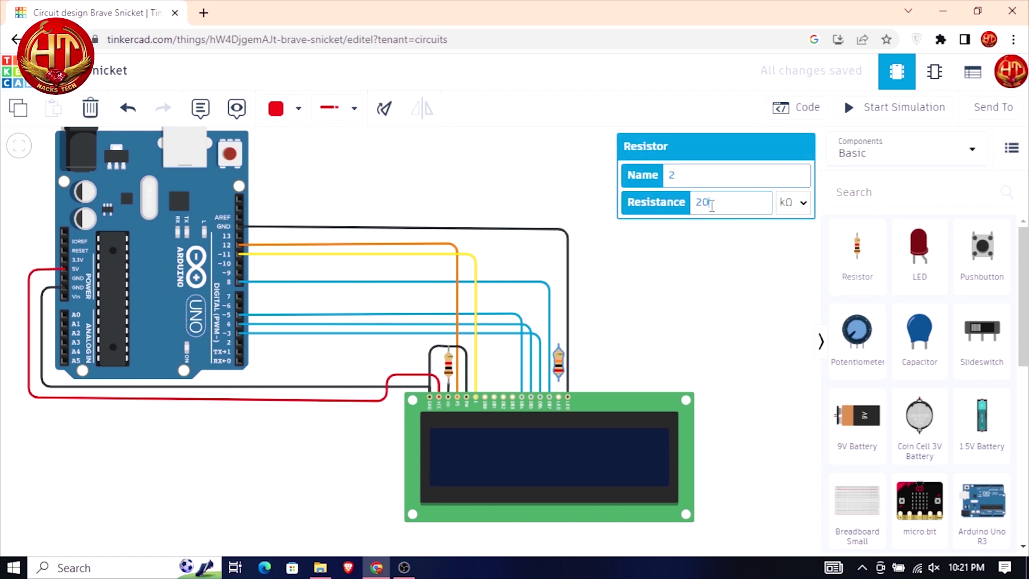
pyautogui.click(793, 202)
pyautogui.click(788, 220)
pyautogui.click(764, 275)
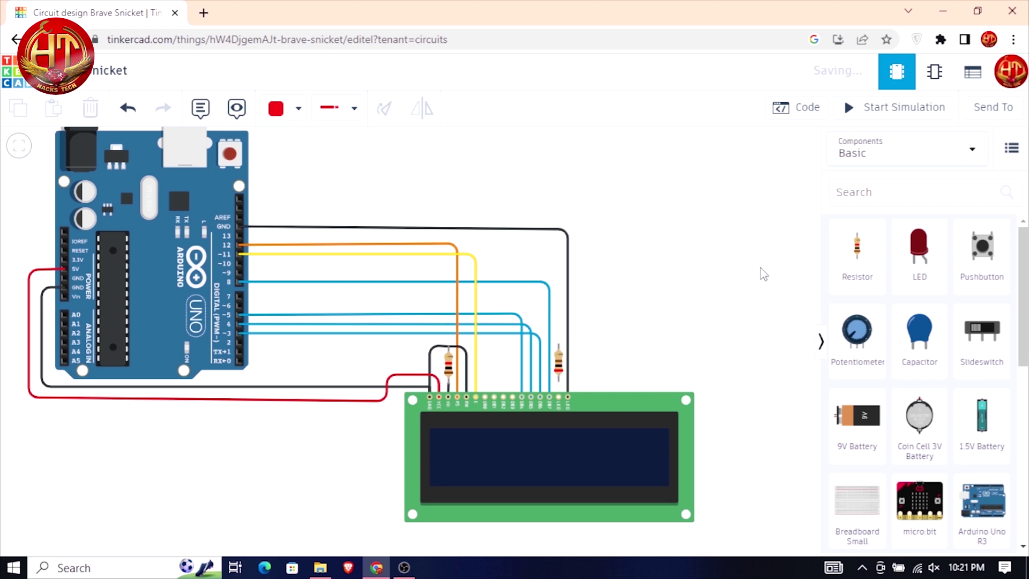
# Wire the second resistor in red to the LCD's first LED pin and, routed around the display, to the LCD's power pin.
pyautogui.moveTo(562, 384); pyautogui.dragTo(559, 397)
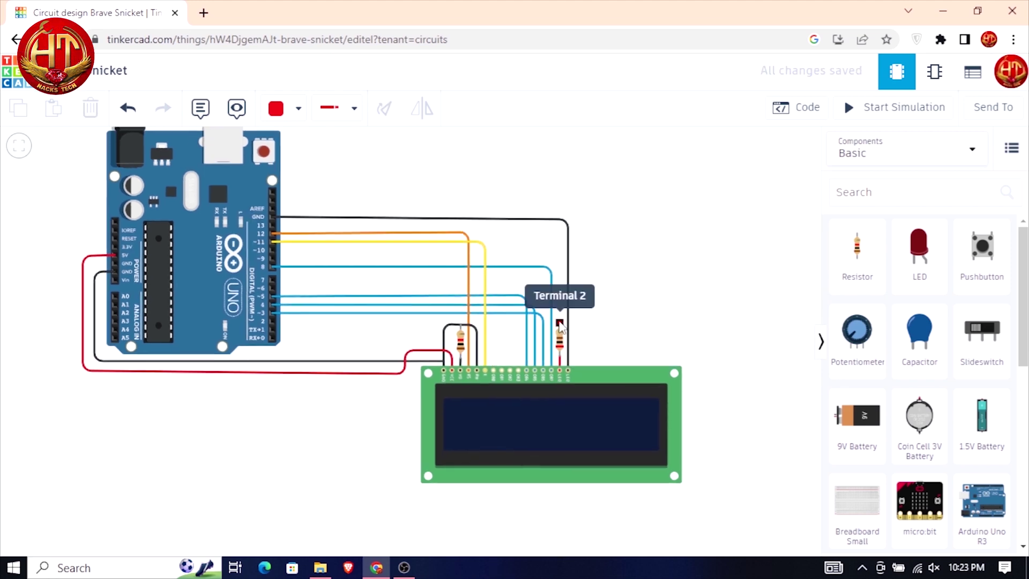
pyautogui.click(560, 324)
pyautogui.click(689, 323)
pyautogui.click(688, 485)
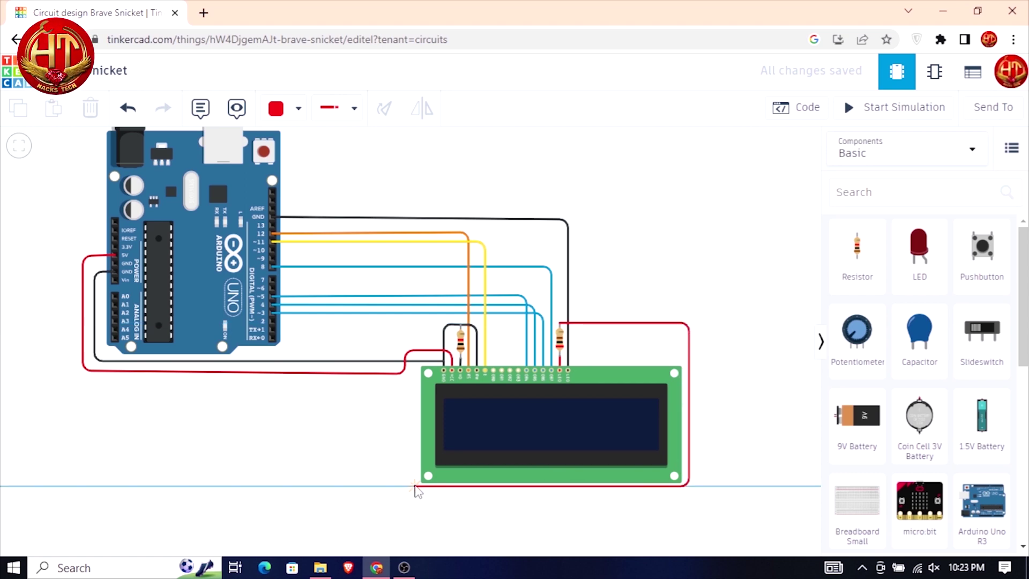
pyautogui.click(415, 485)
pyautogui.click(416, 369)
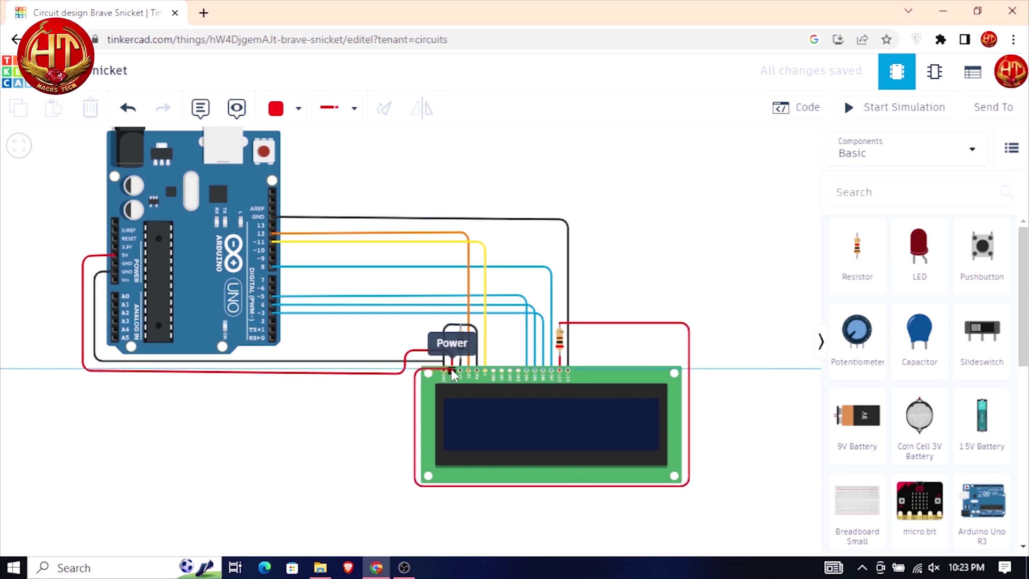
pyautogui.click(450, 370)
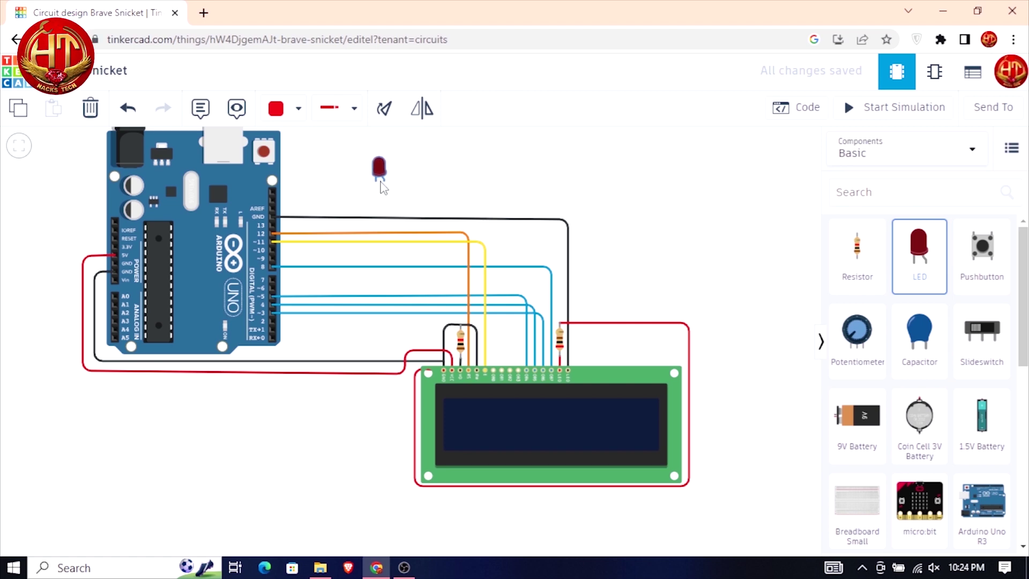
# Place an LED above the wires and connect its cathode to the Arduino's GND beside pin 13 with a black wire.
pyautogui.moveTo(378, 189); pyautogui.dragTo(378, 188)
pyautogui.click(377, 194)
pyautogui.click(299, 116)
pyautogui.click(314, 161)
pyautogui.click(369, 181)
pyautogui.click(369, 217)
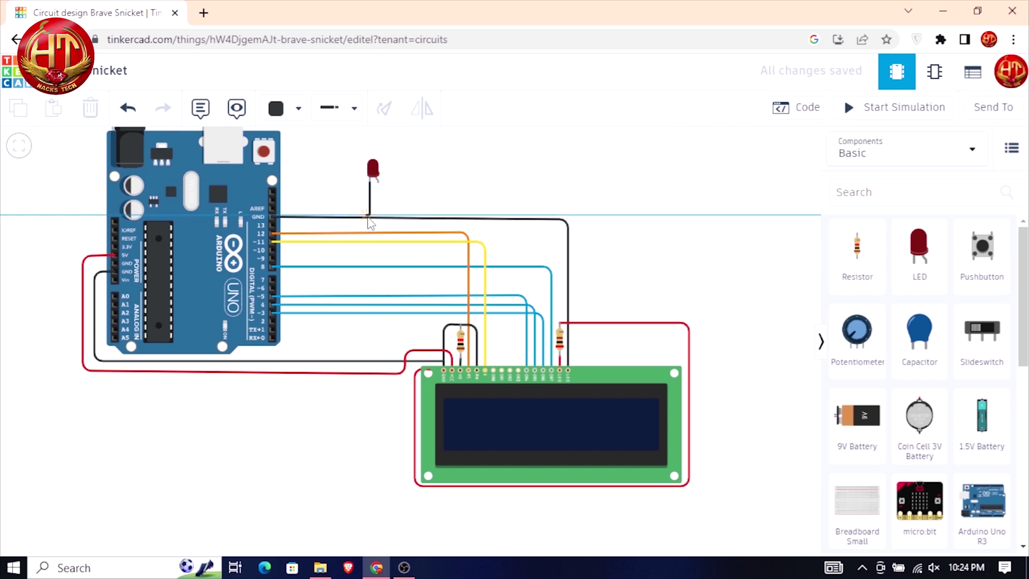
pyautogui.click(274, 217)
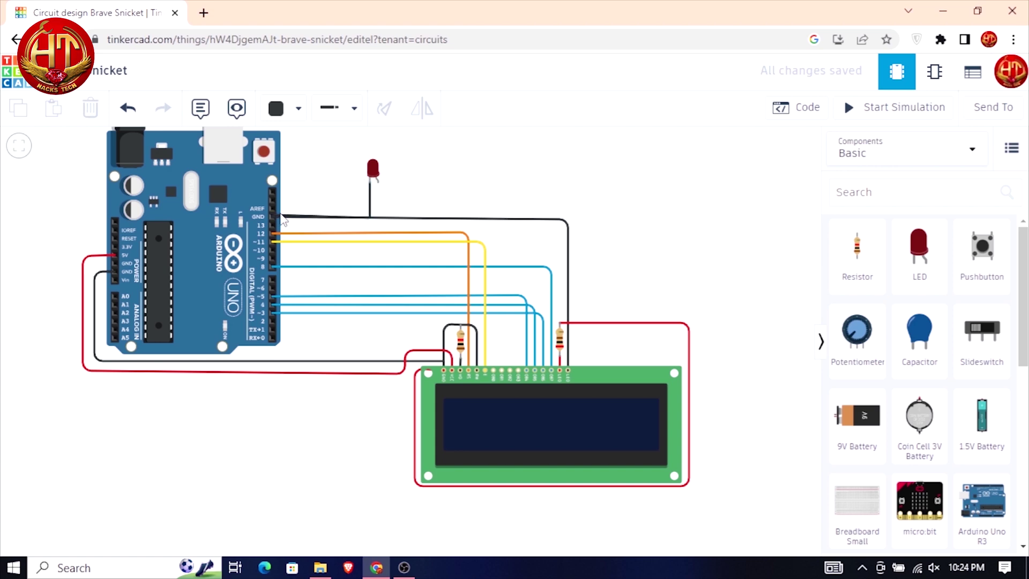
pyautogui.click(360, 238)
# Connect the LED's anode to Arduino pin 10 with a purple wire and straighten its bend.
pyautogui.click(298, 119)
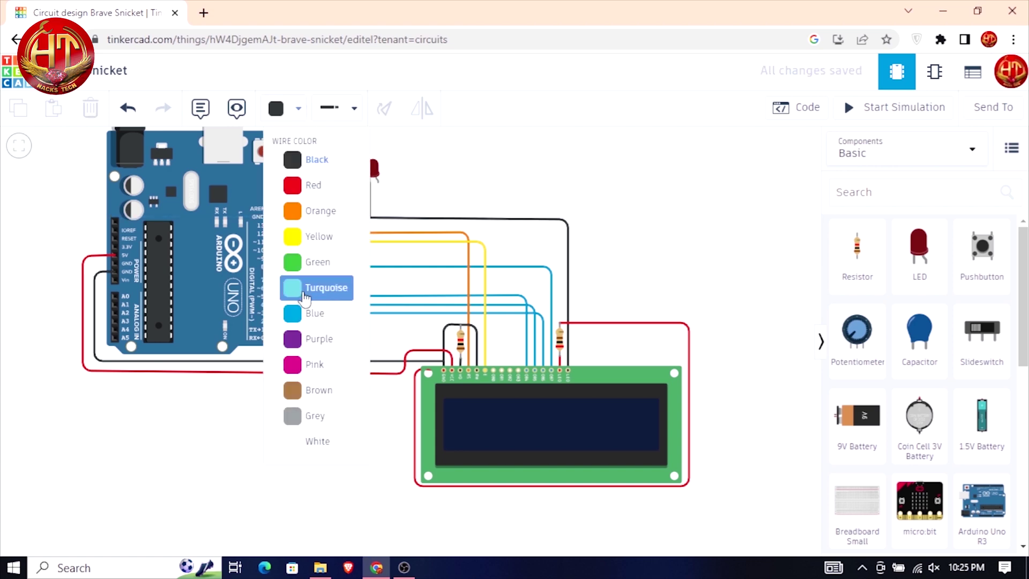
pyautogui.click(306, 339)
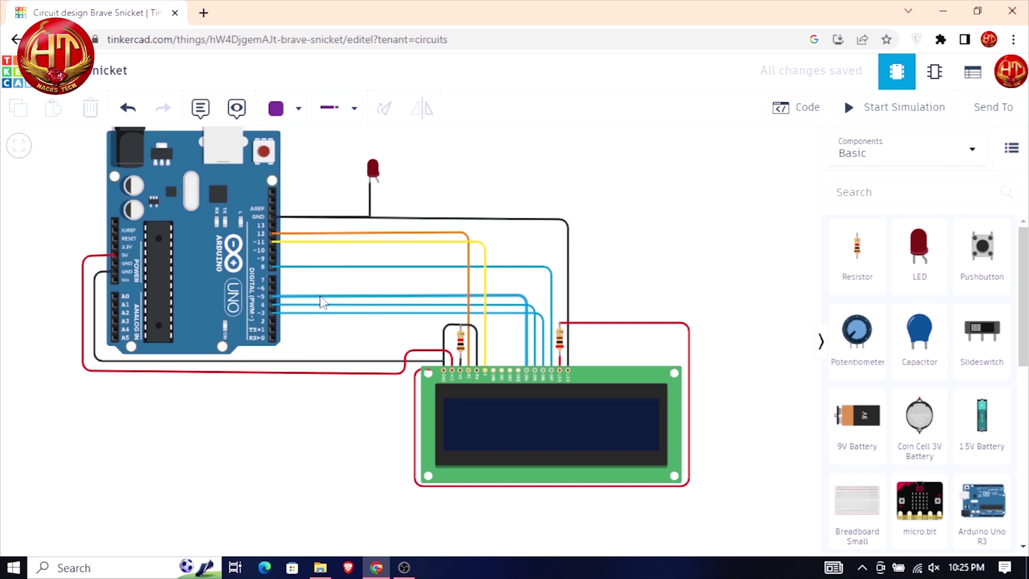
pyautogui.click(377, 183)
pyautogui.click(378, 247)
pyautogui.click(272, 250)
pyautogui.moveTo(378, 247); pyautogui.dragTo(378, 250)
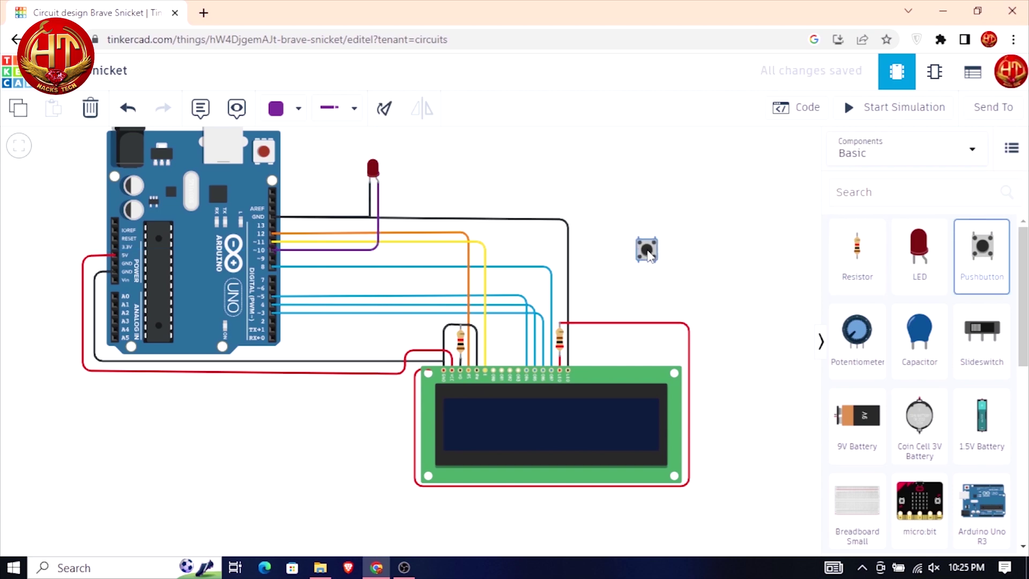
# Place a pushbutton above the LCD, beside the black GND wire.
pyautogui.click(631, 250)
pyautogui.click(671, 247)
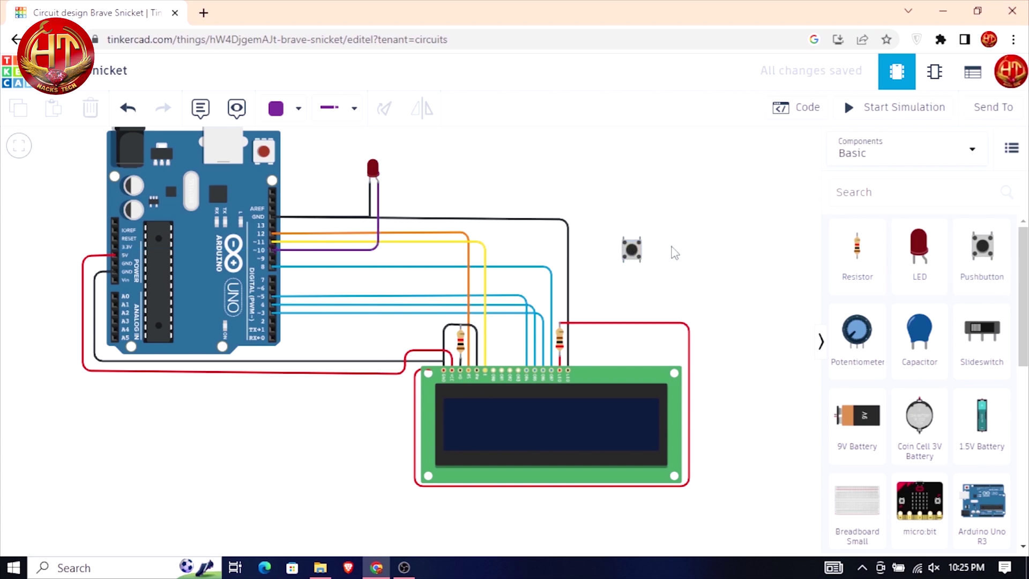
pyautogui.scroll(1, 671, 247)
pyautogui.scroll(-1, 670, 247)
pyautogui.moveTo(670, 231); pyautogui.dragTo(667, 271)
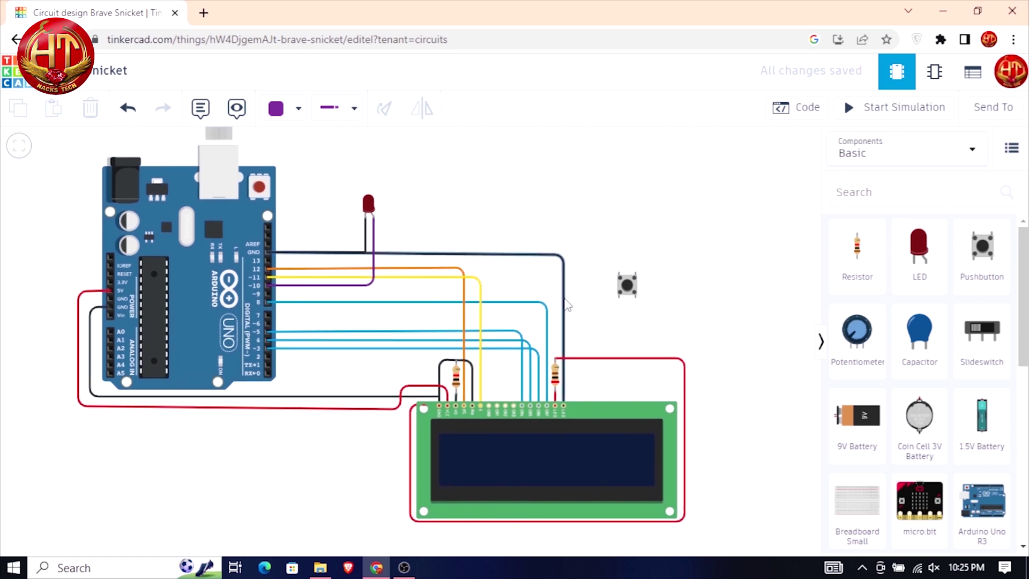
# Wire the Arduino's GND beside pin 13 to the pushbutton's lower-left terminal in black, with two bends along the route.
pyautogui.click(283, 109)
pyautogui.click(290, 157)
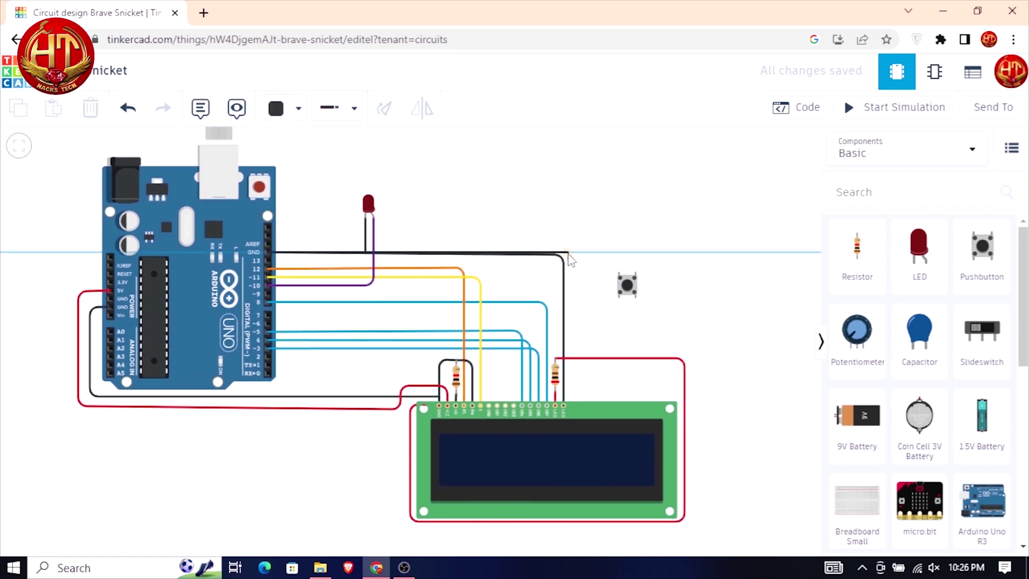
pyautogui.click(592, 252)
pyautogui.click(592, 296)
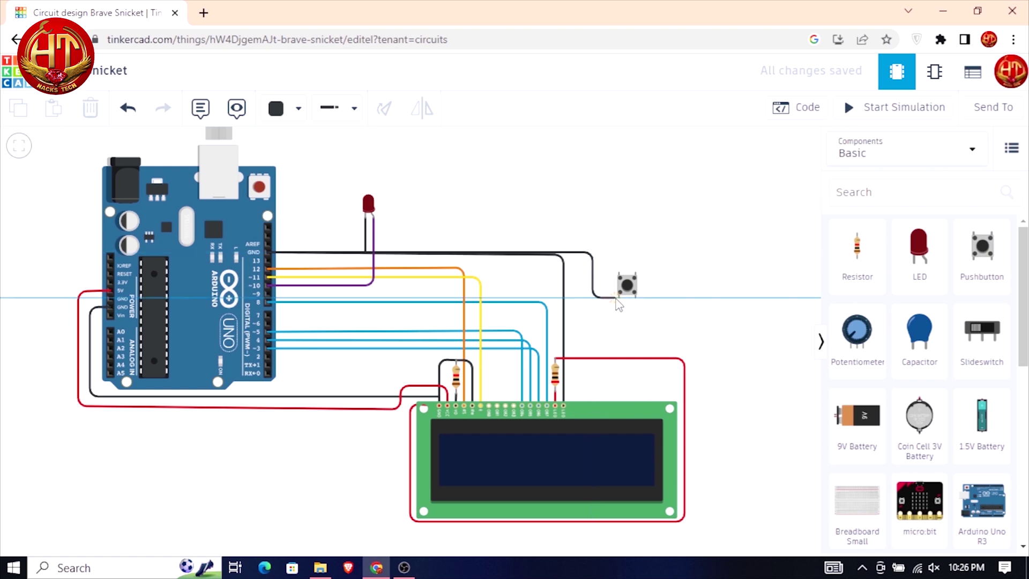
pyautogui.click(619, 295)
# Connect the pushbutton's lower-right terminal to Arduino pin 2 with a pink wire and straighten its bend.
pyautogui.click(298, 112)
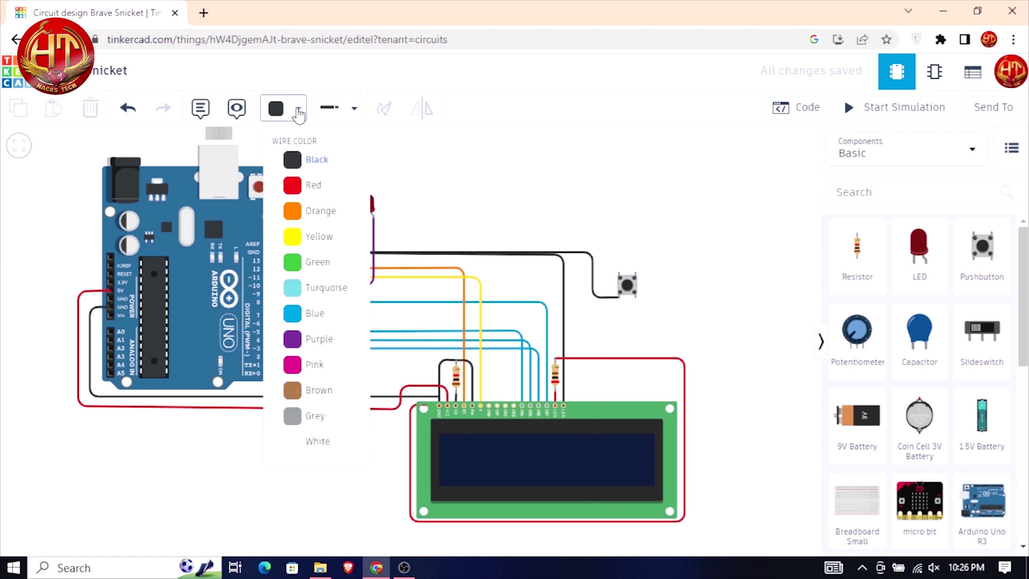
pyautogui.click(315, 365)
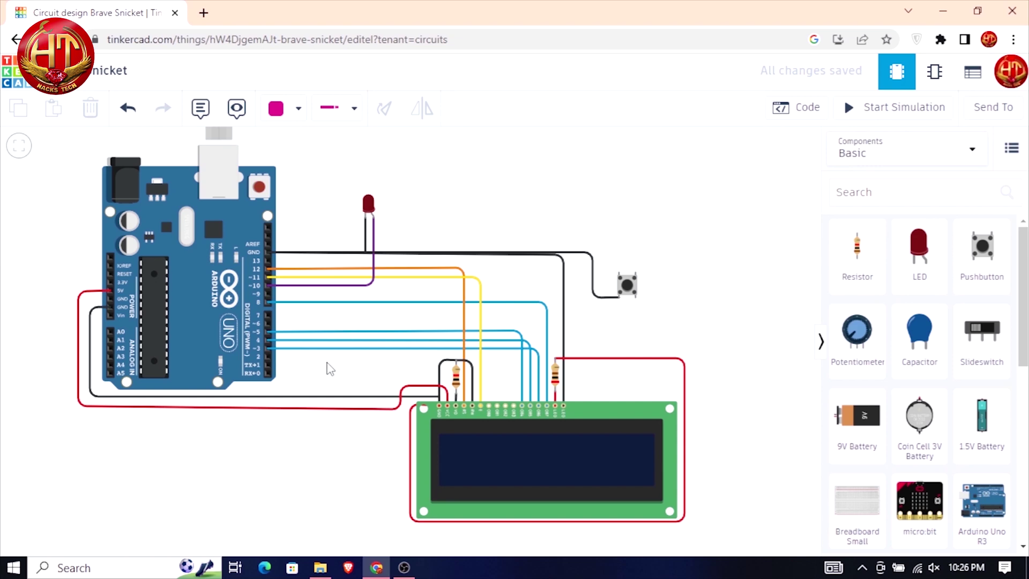
pyautogui.click(636, 296)
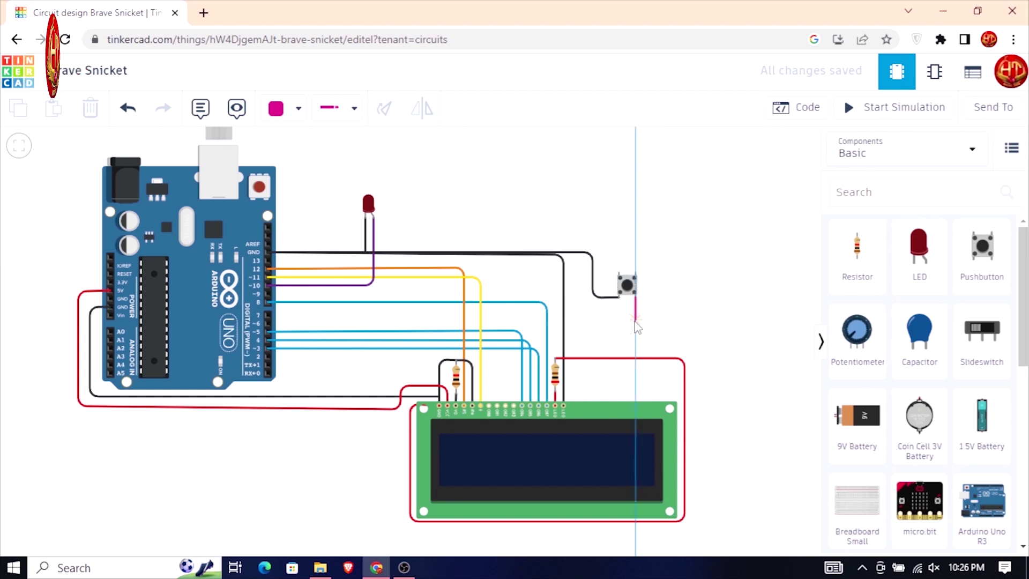
pyautogui.click(635, 350)
pyautogui.click(267, 356)
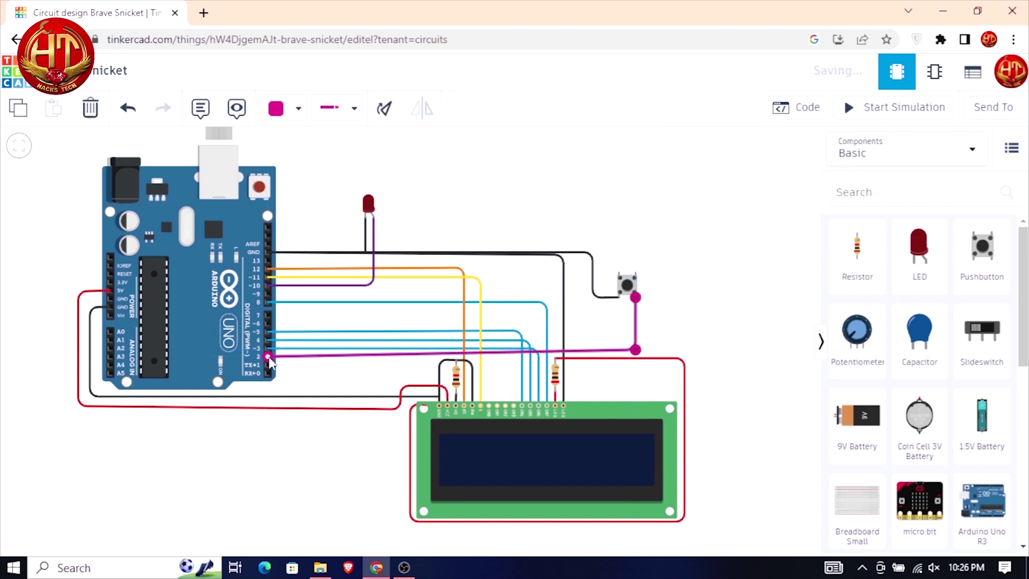
pyautogui.moveTo(635, 349); pyautogui.dragTo(636, 356)
pyautogui.click(708, 358)
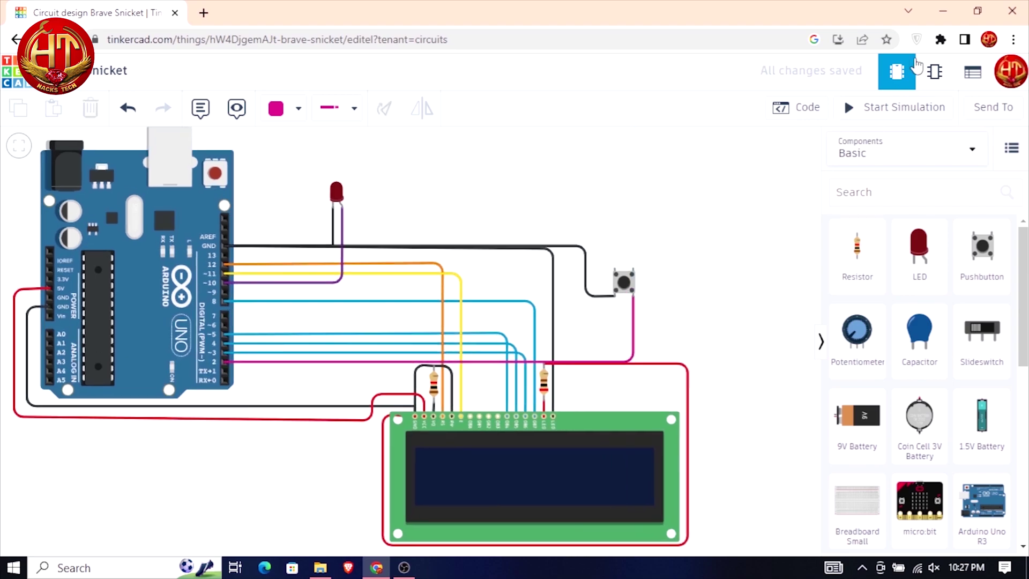
# Open the LCD GAME text file from the desktop, copy all of its code and minimize the file.
pyautogui.click(944, 7)
pyautogui.doubleClick(986, 408)
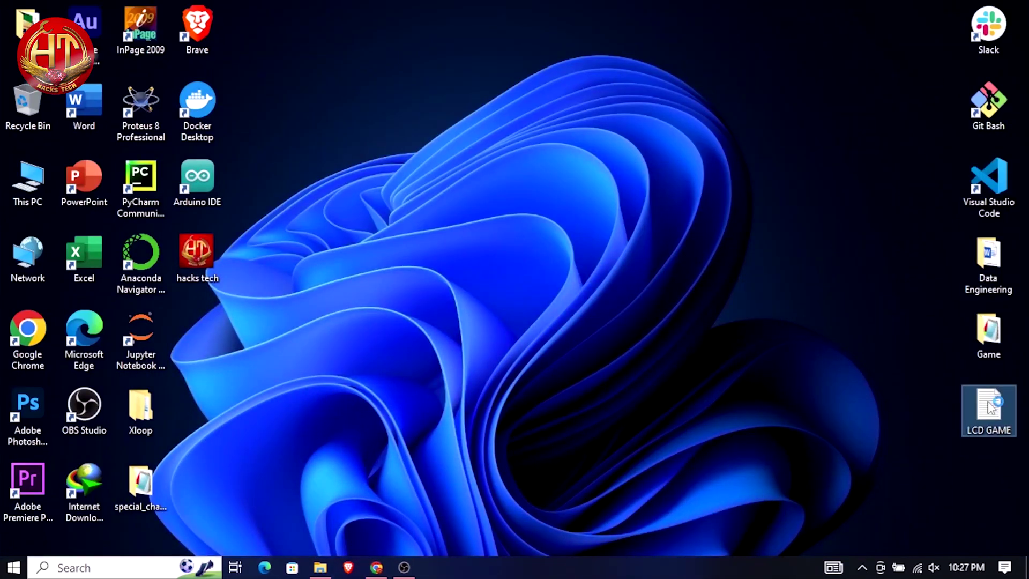
pyautogui.click(845, 375)
pyautogui.hotkey('ctrl', 'a')
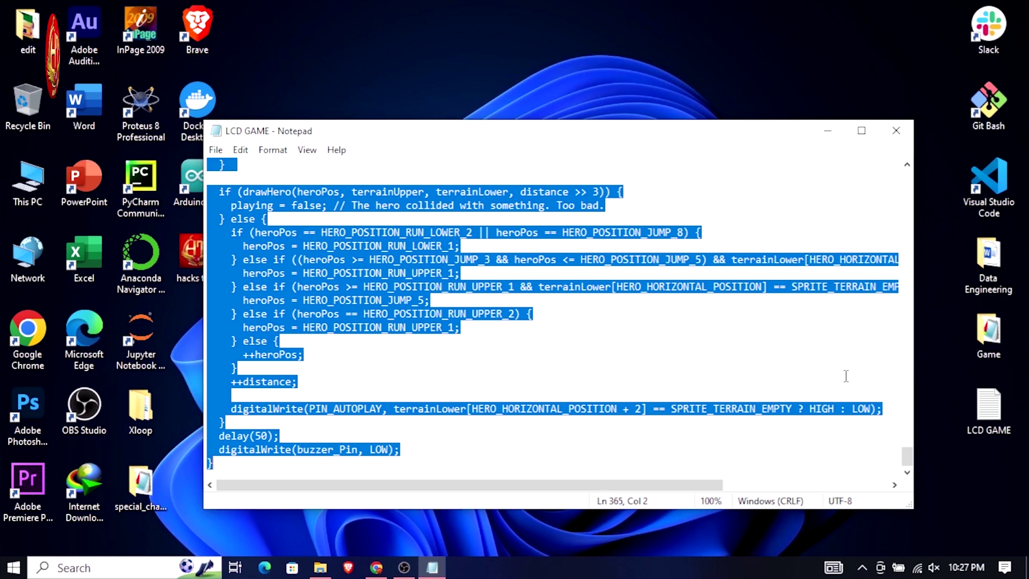
pyautogui.click(828, 134)
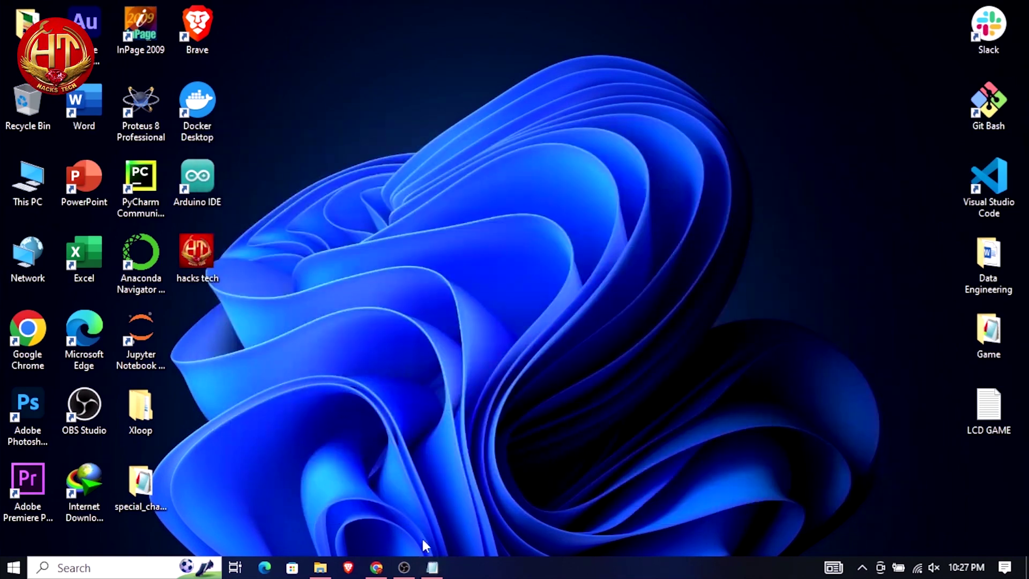
# Return to Tinkercad in Chrome and switch the Arduino's code editor from Blocks to Text, discarding the blocks.
pyautogui.click(380, 569)
pyautogui.click(802, 123)
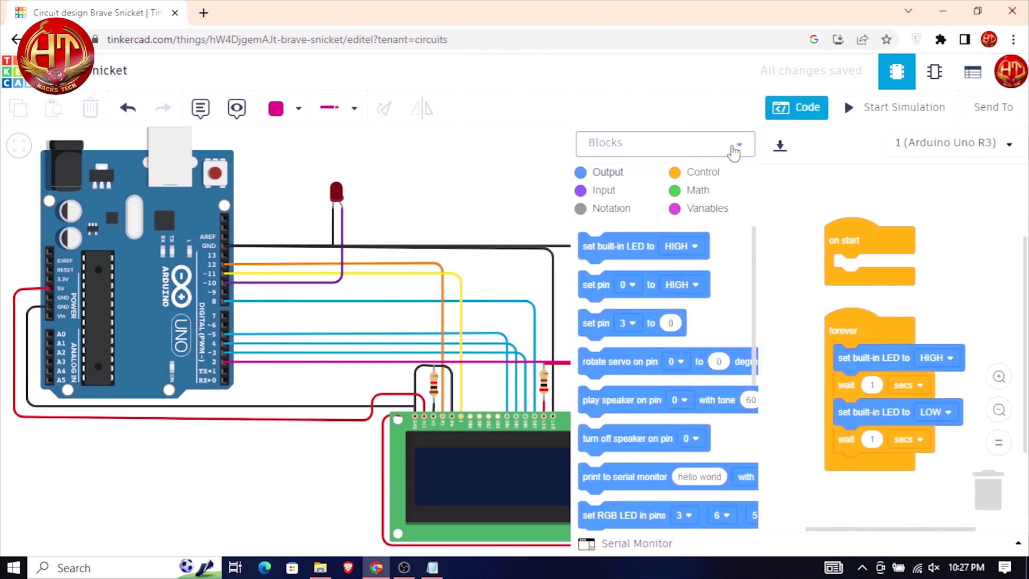
pyautogui.click(734, 143)
pyautogui.click(711, 207)
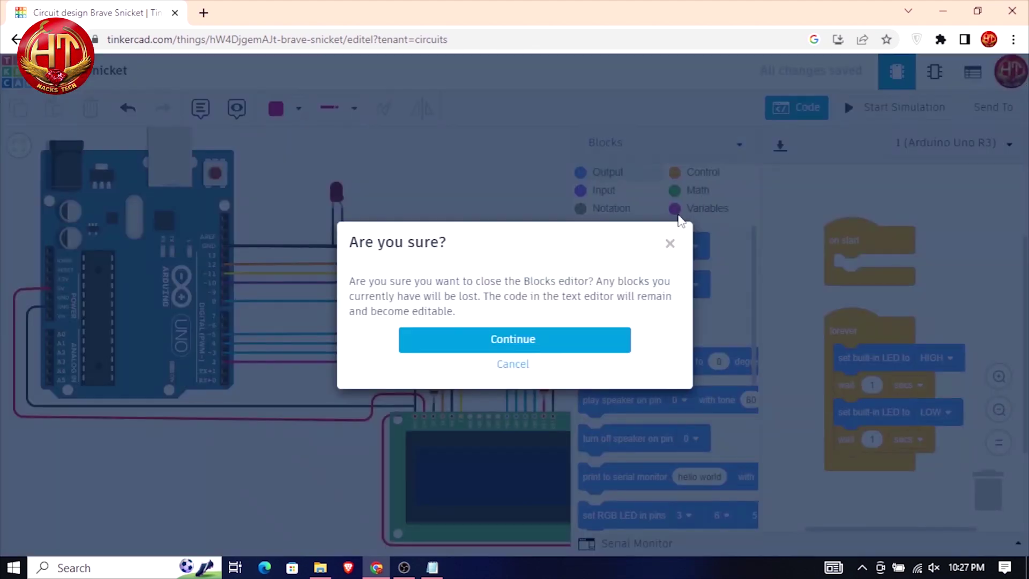
pyautogui.click(565, 347)
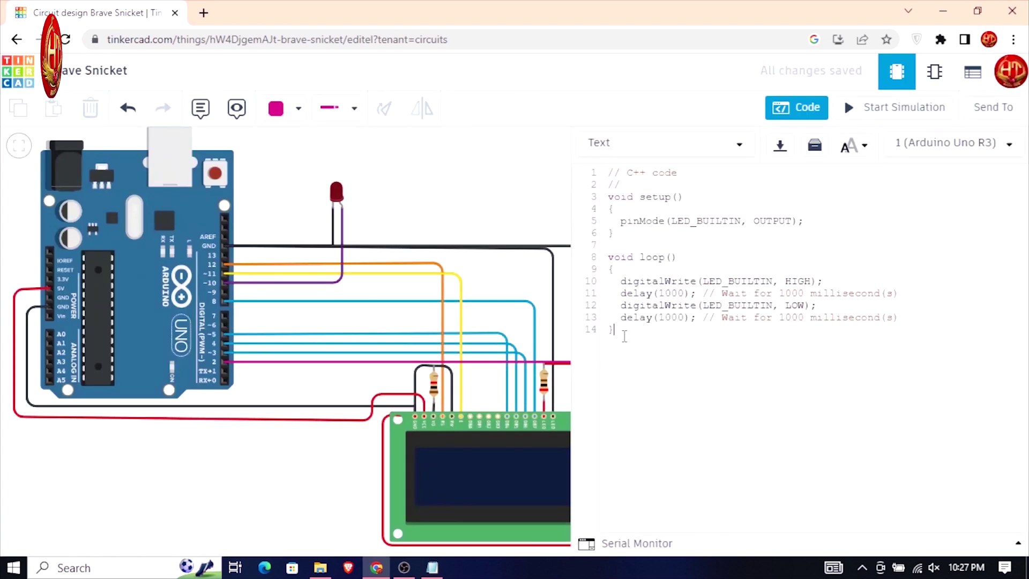
# Replace the default Arduino sketch with the copied LCD game code and close the code editor.
pyautogui.hotkey('ctrl', 'a')
pyautogui.press('BackSpace')
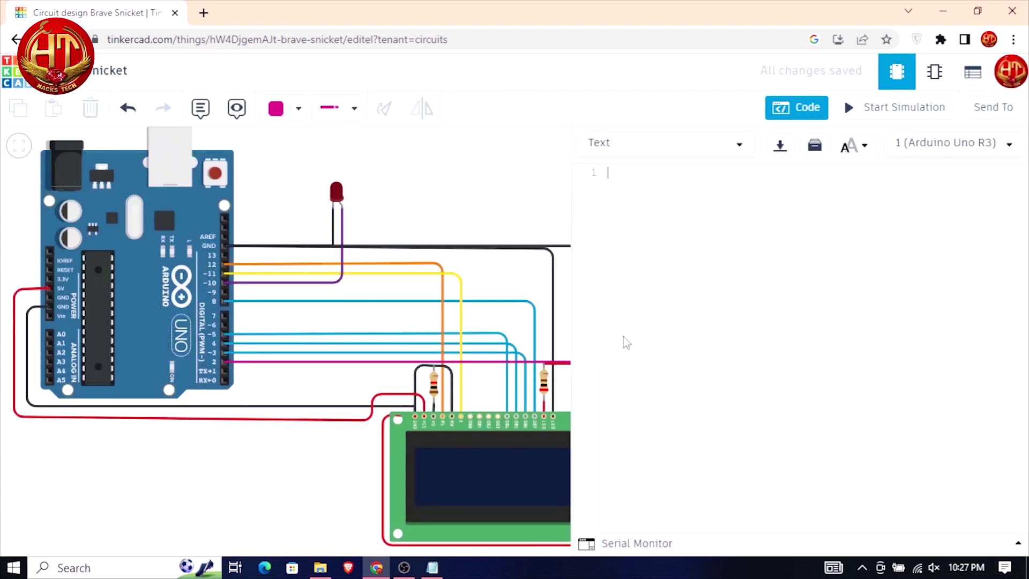
pyautogui.hotkey('ctrl', 'v')
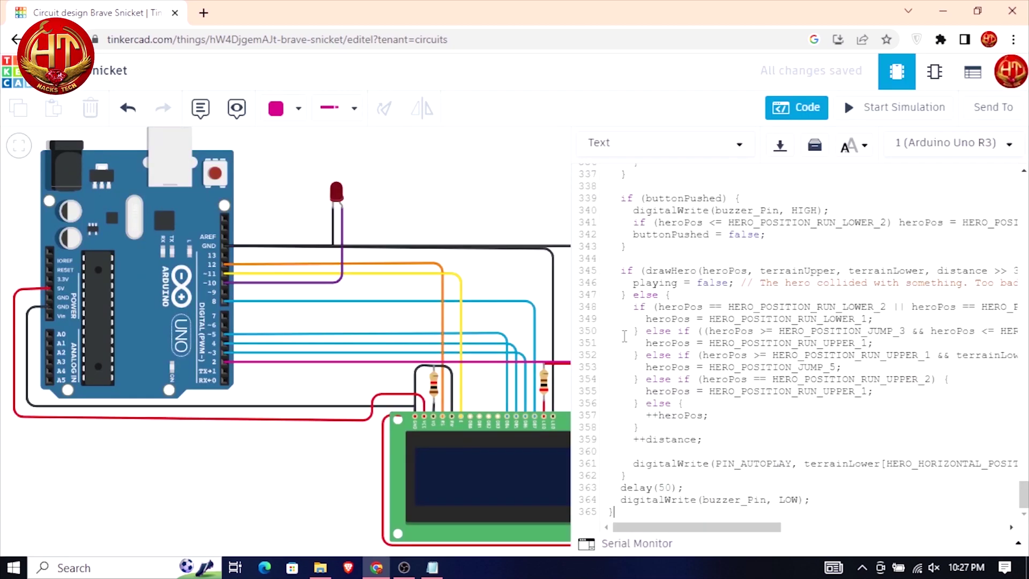
pyautogui.click(799, 109)
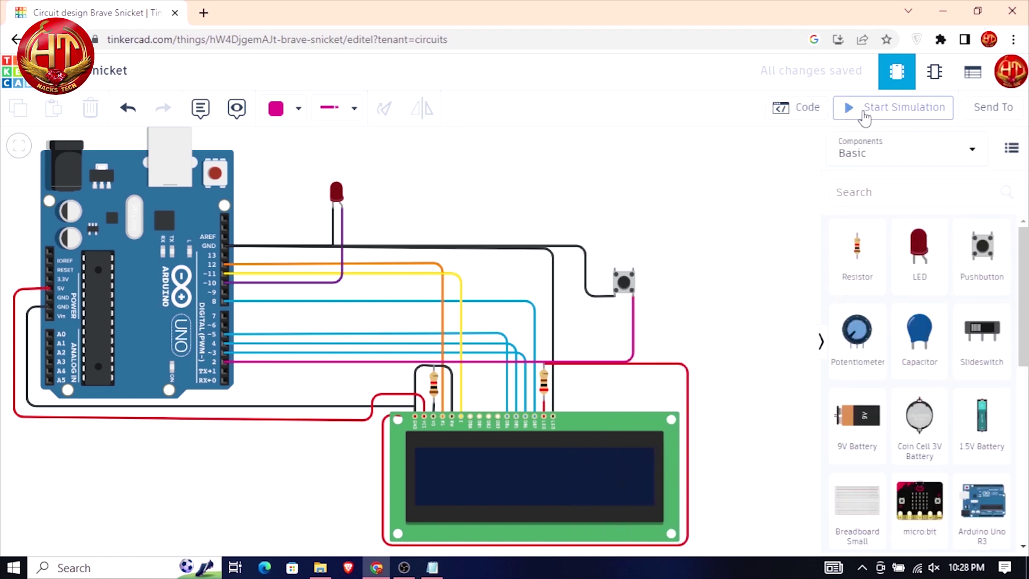
# Start the simulation, show the browser full screen, and hide the components list with the circuit enlarged to fill the workspace.
pyautogui.click(891, 115)
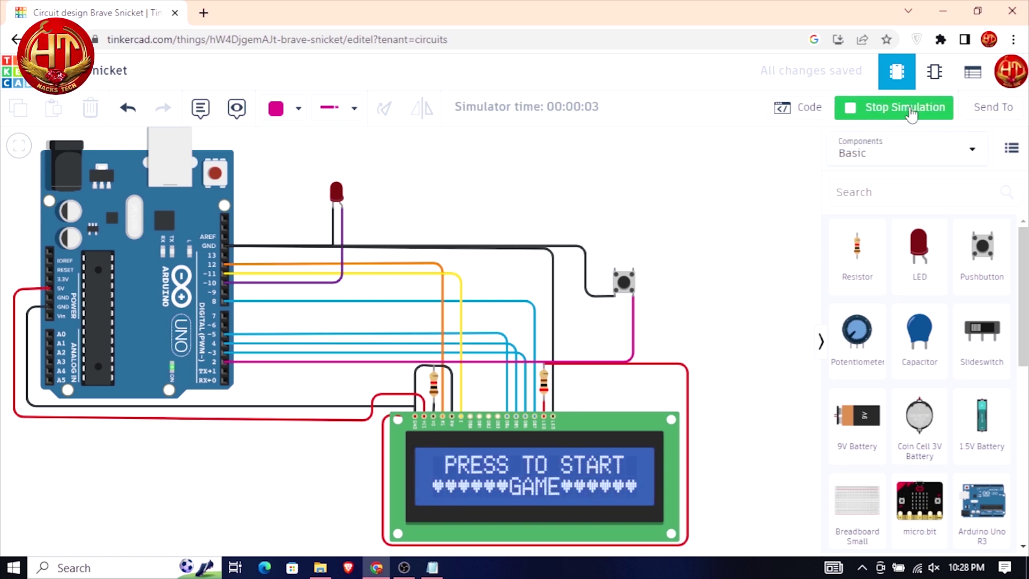
pyautogui.click(1013, 40)
pyautogui.click(1007, 214)
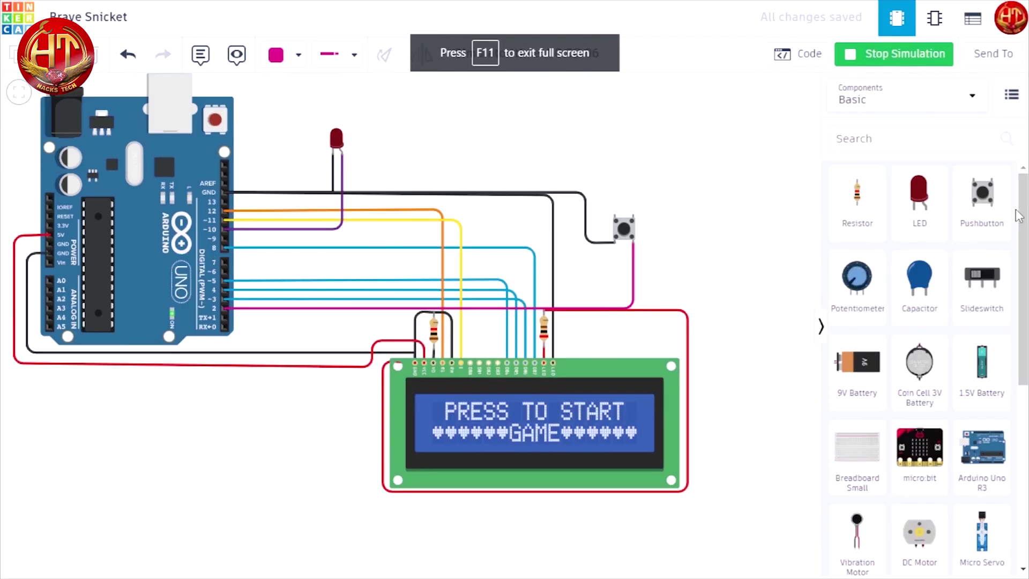
pyautogui.moveTo(721, 258); pyautogui.dragTo(737, 304)
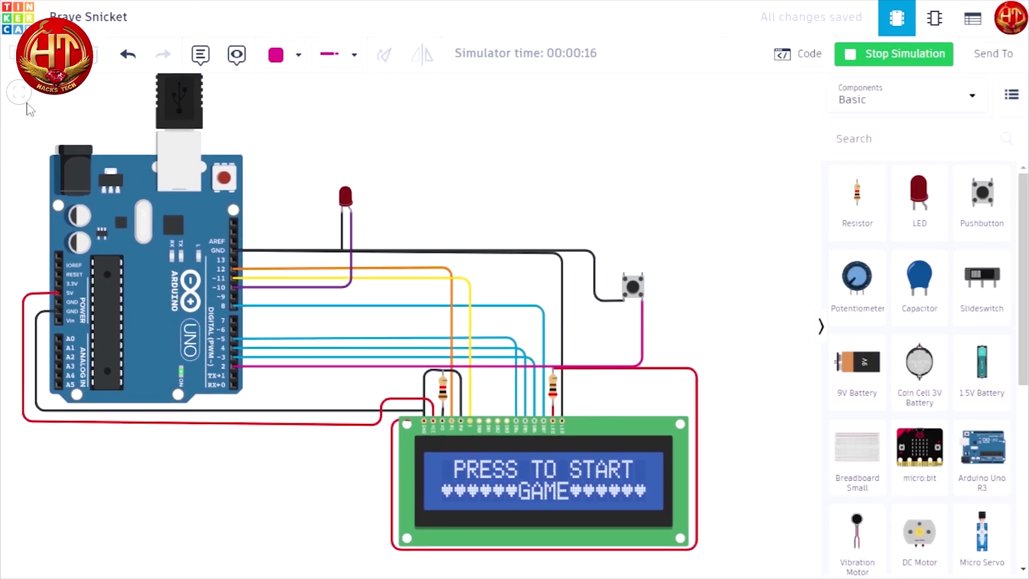
pyautogui.click(19, 93)
pyautogui.scroll(1, 536, 300)
pyautogui.moveTo(737, 485); pyautogui.dragTo(780, 431)
pyautogui.scroll(2, 730, 473)
pyautogui.click(820, 326)
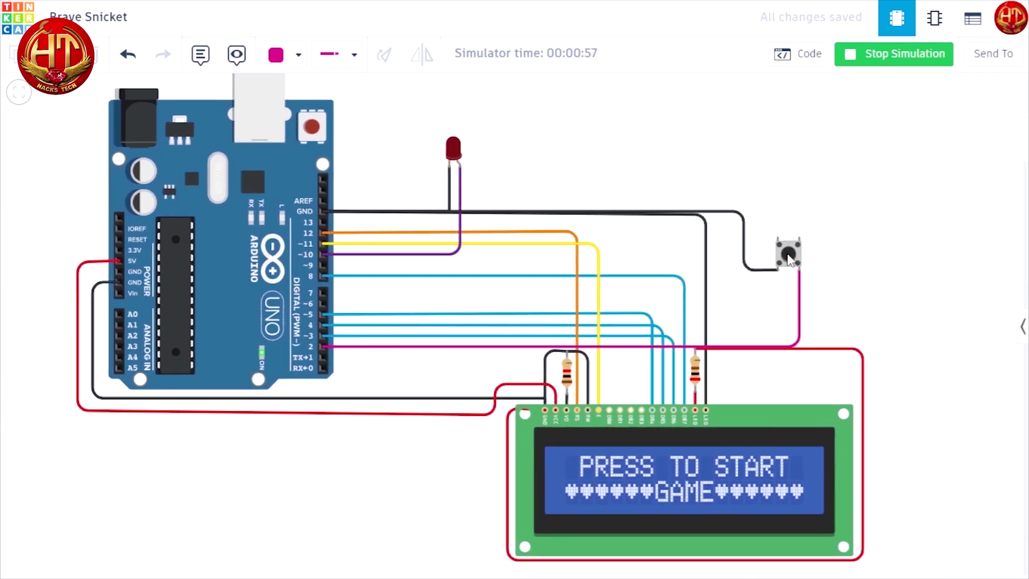
# Test the LCD game in the simulation by starting it with the pushbutton and making the hero jump over obstacles.
pyautogui.click(788, 258)
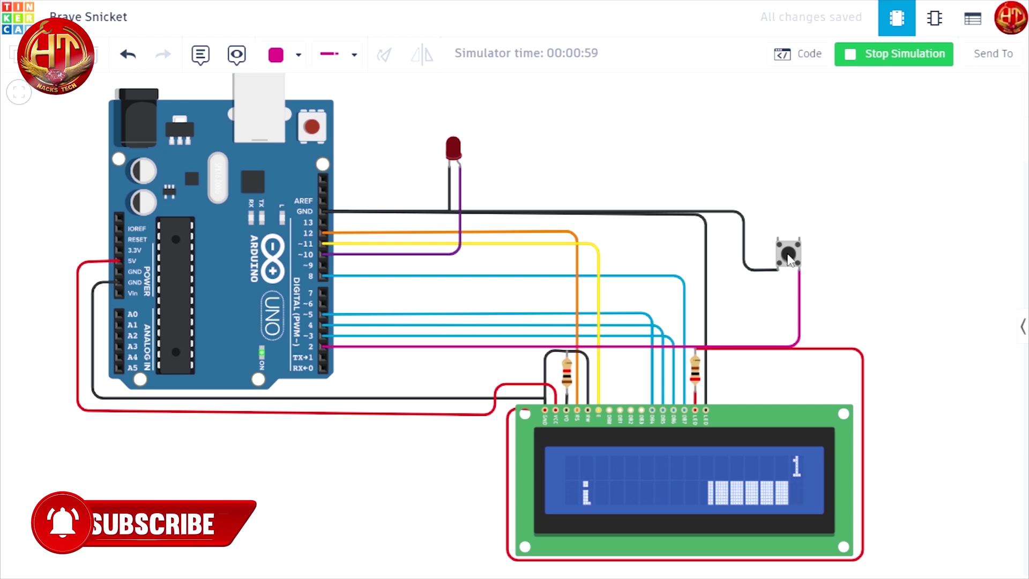
pyautogui.click(788, 258)
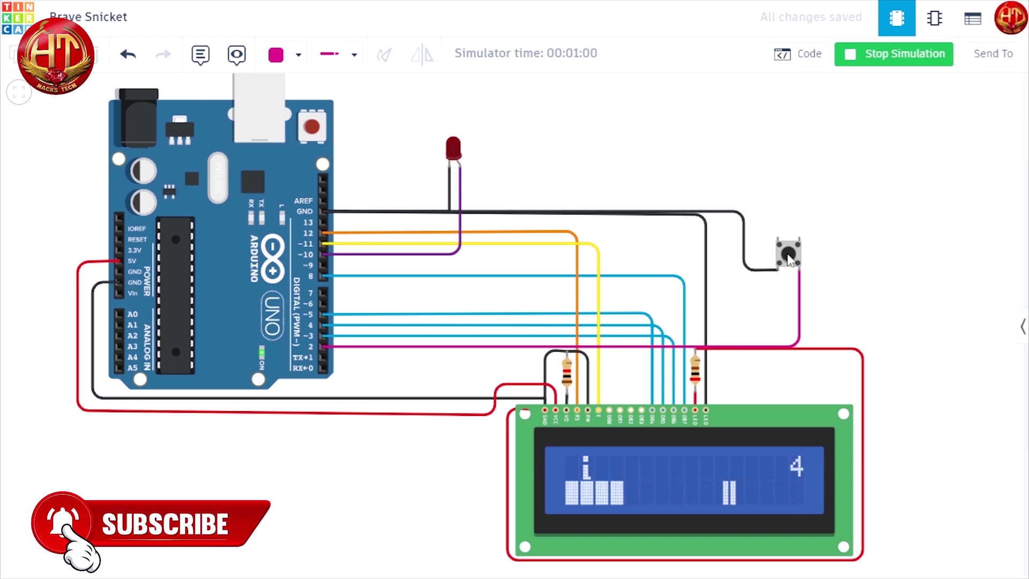
pyautogui.click(788, 258)
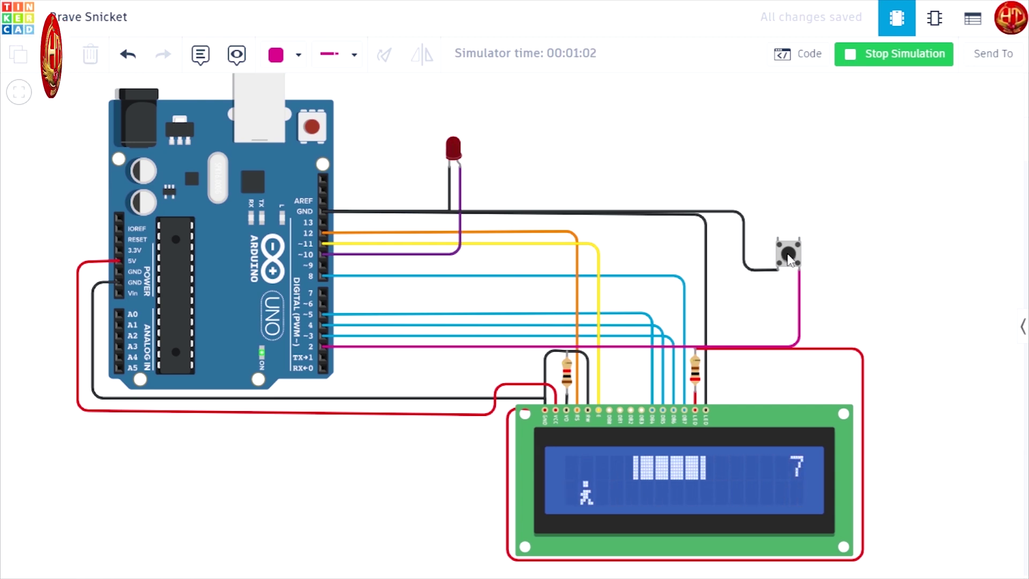
pyautogui.click(787, 258)
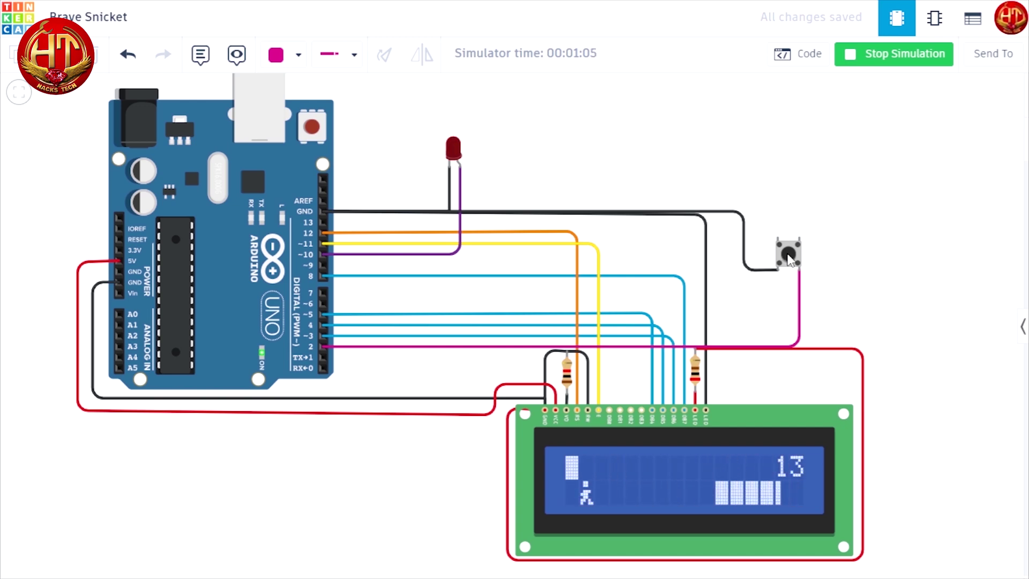
pyautogui.click(788, 259)
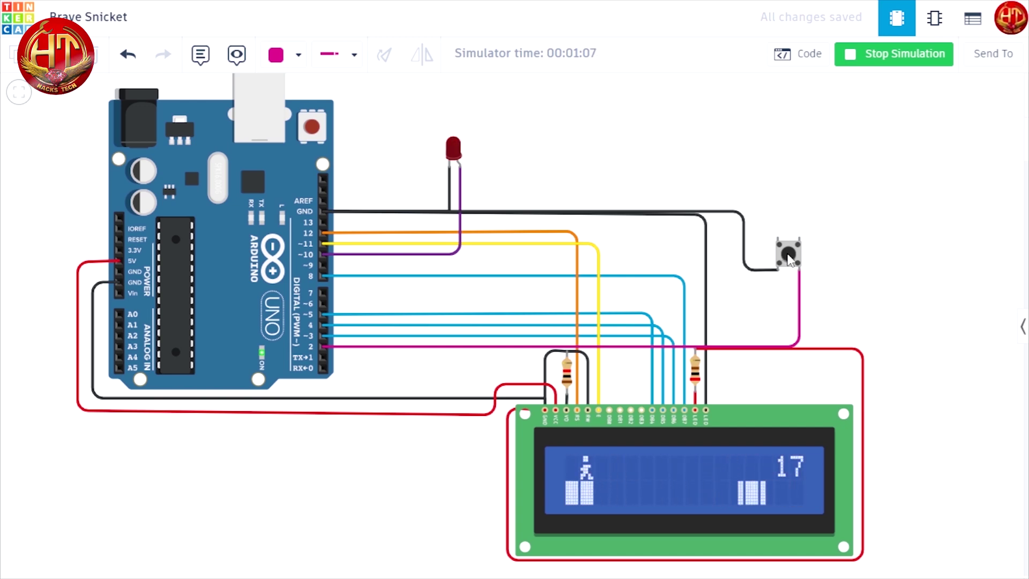
pyautogui.click(788, 258)
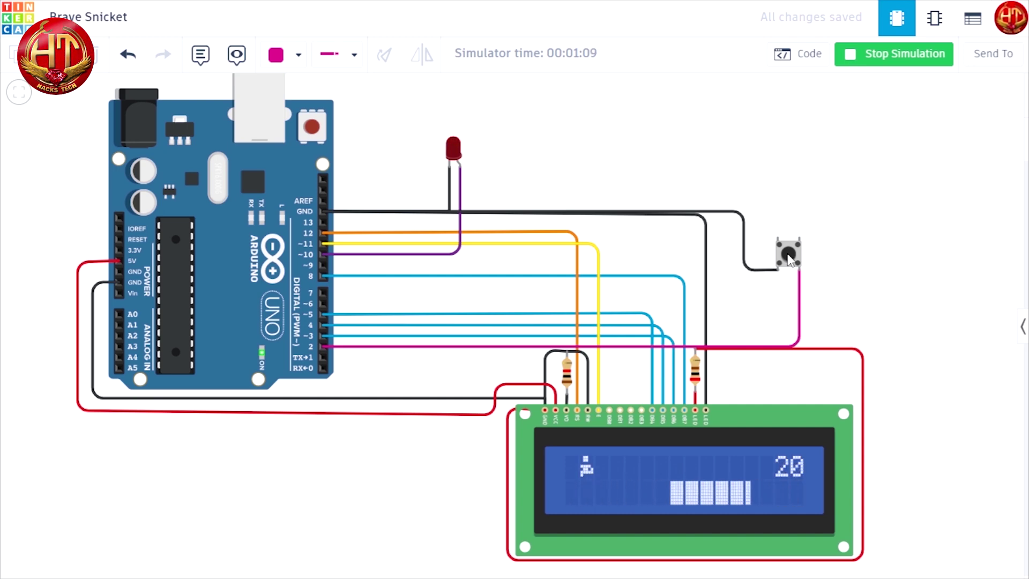
pyautogui.click(788, 259)
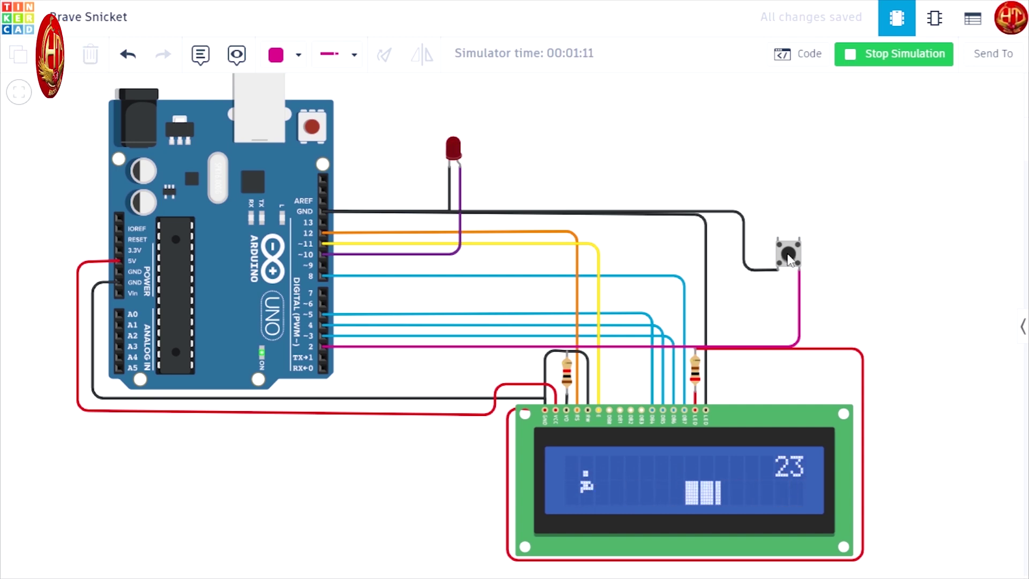
pyautogui.click(788, 258)
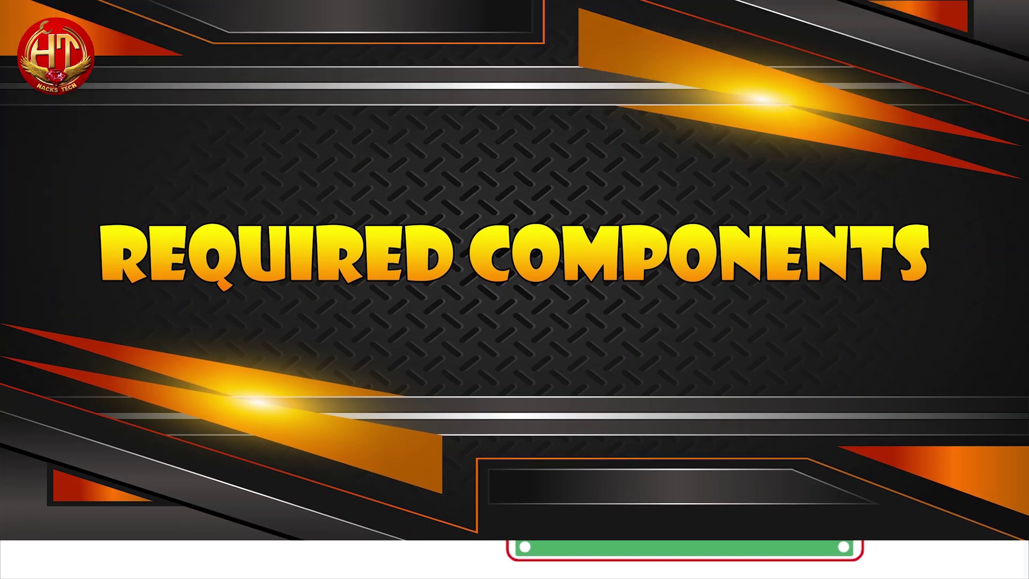